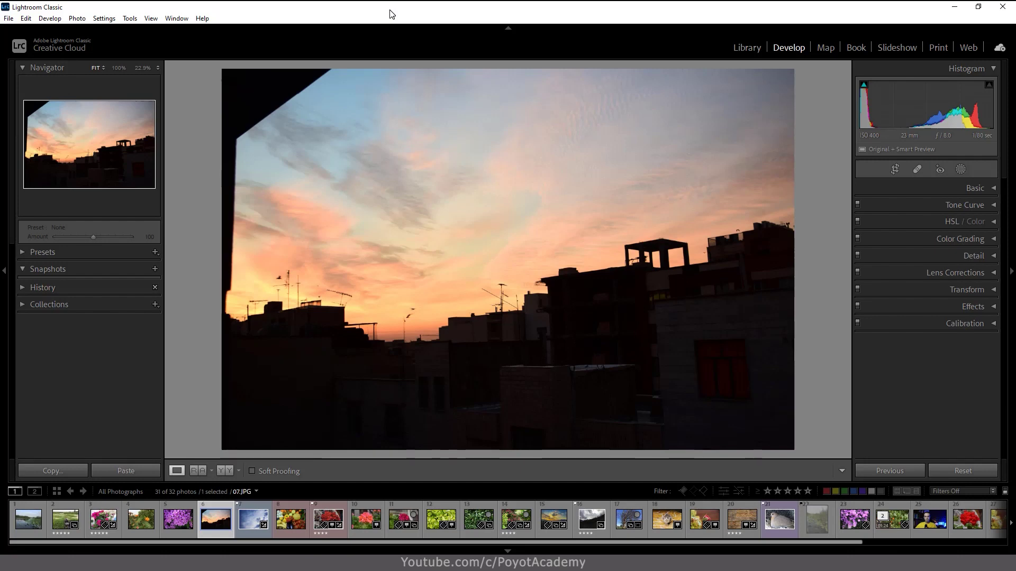
- Expand the Basic panel so the sunset photo's tone and colour sliders, all at 0, are shown
left_click(947, 187)
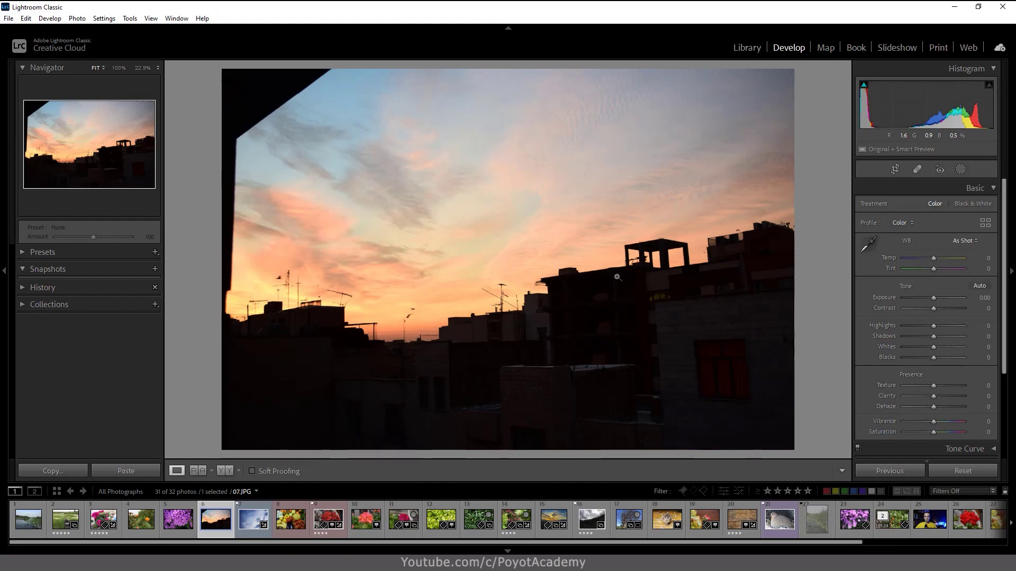
- Set Exposure -1.40, Contrast +86, Highlights -30, Shadows -14, Whites +21, Blacks -51, Vibrance +11, Saturation +28
left_click_drag(934, 299, 959, 307)
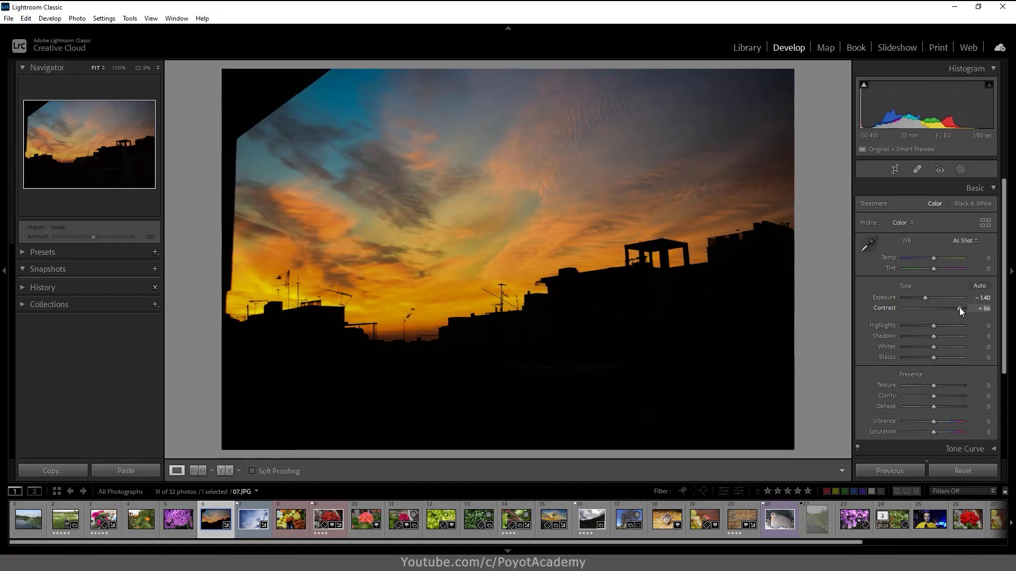
mouse_move(933, 324)
left_mouse_down()
mouse_move(925, 335)
mouse_move(941, 347)
left_mouse_up()
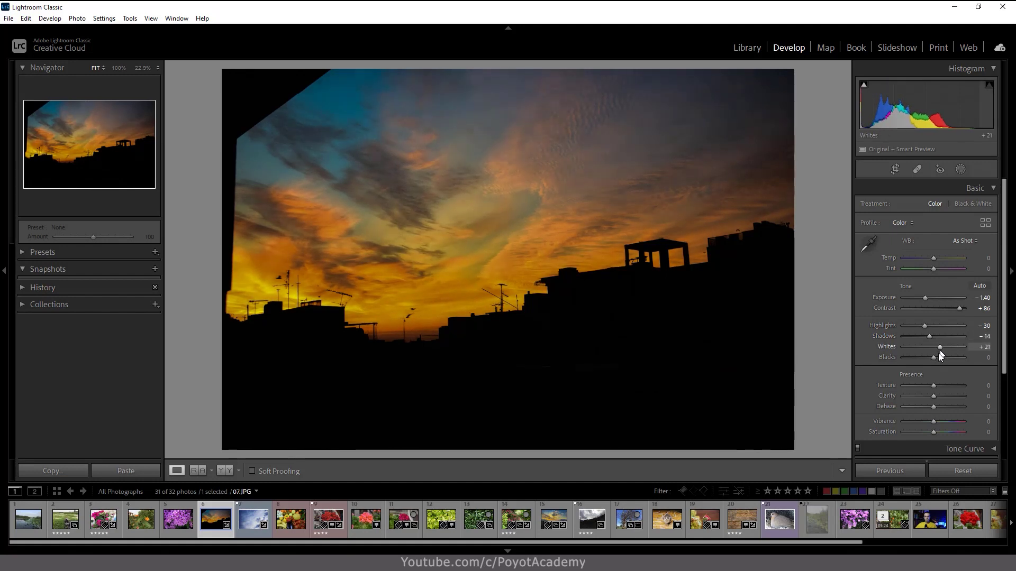
mouse_move(932, 357)
left_mouse_down()
mouse_move(897, 362)
mouse_move(917, 366)
left_mouse_up()
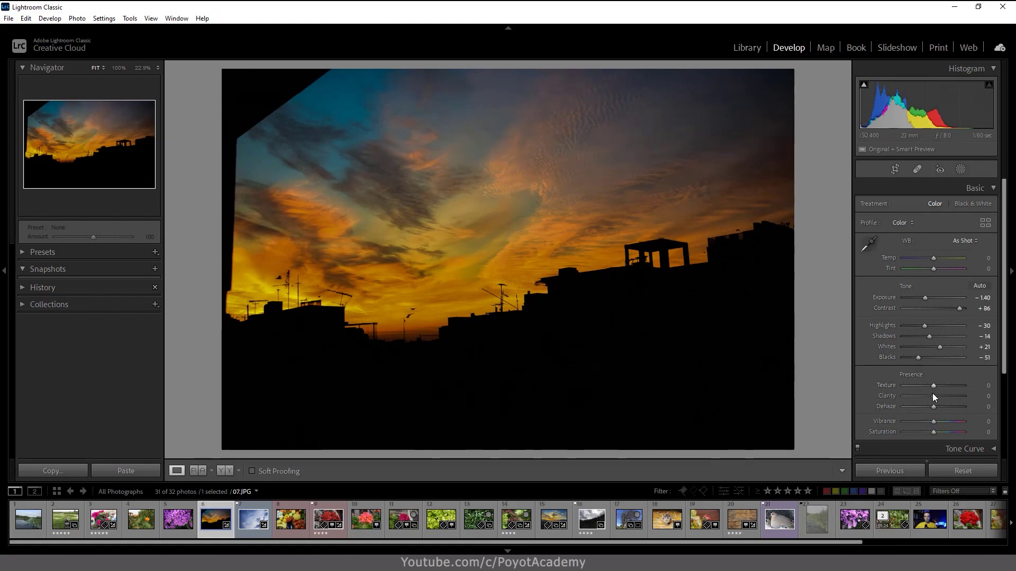
left_click(938, 420)
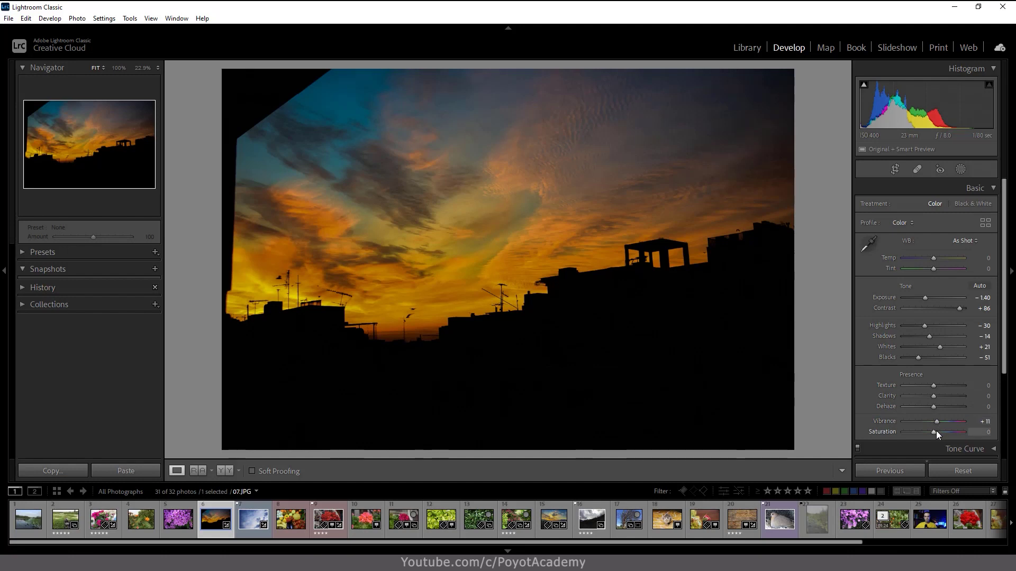
left_click_drag(935, 430, 944, 430)
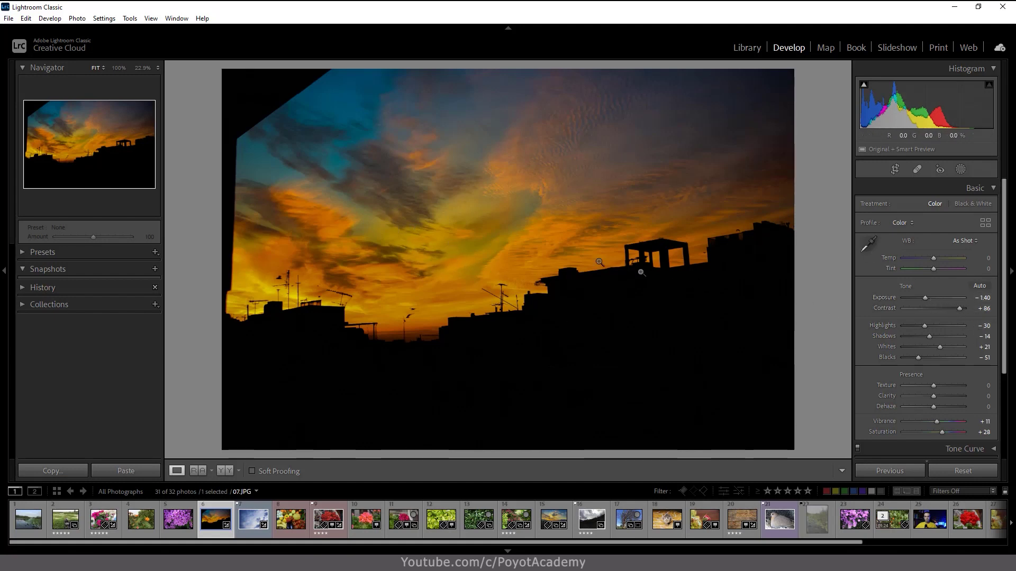
- Over-brighten the exposure to show blown-out buildings, then reset all Basic adjustments to 0
mouse_move(926, 297)
left_mouse_down()
mouse_move(948, 296)
mouse_move(902, 316)
mouse_move(962, 302)
left_mouse_up()
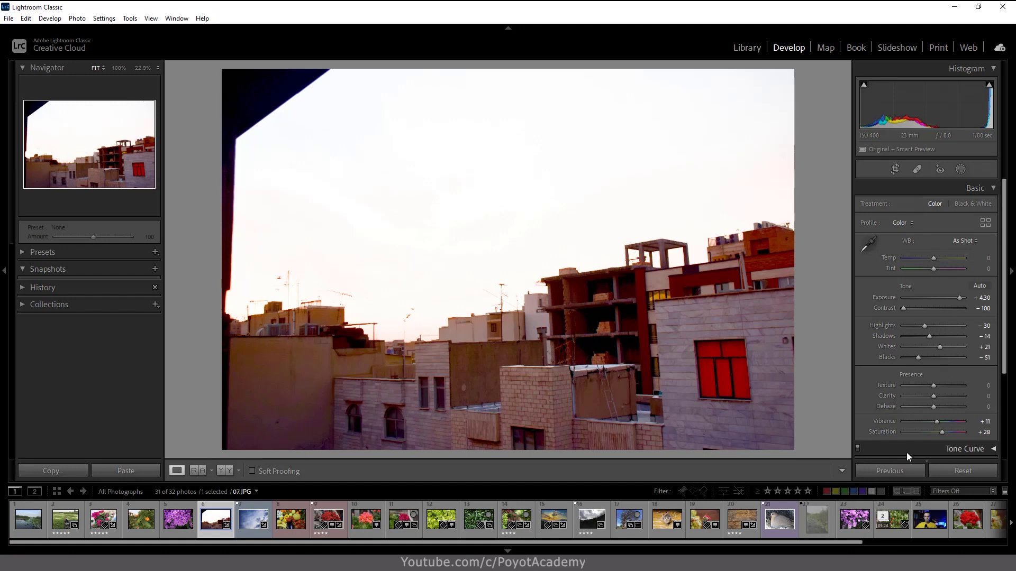
left_click(946, 474)
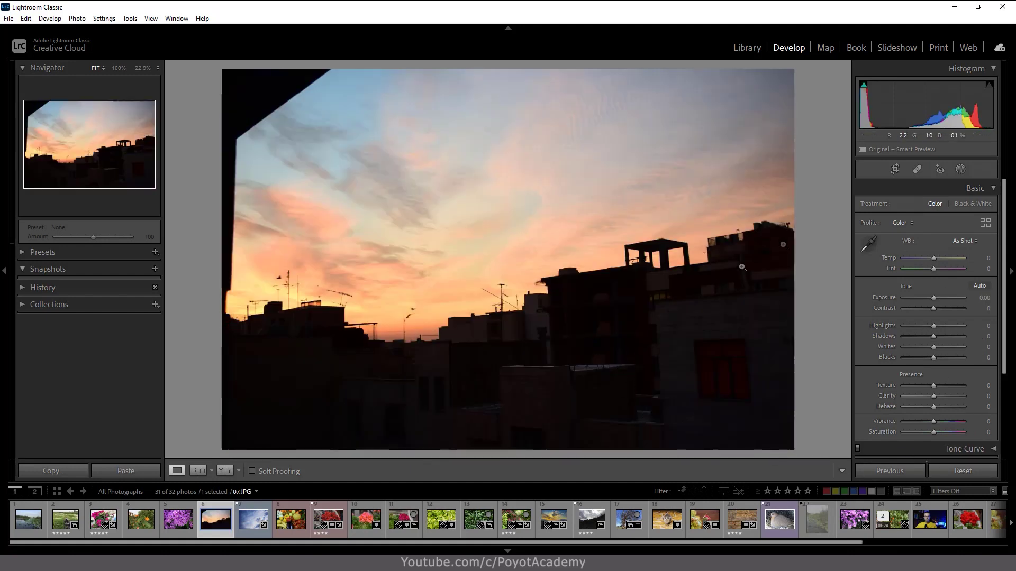
- Draw Mask 1 as a linear gradient from the top of the sky, fading out at the rooftops
left_click(961, 173)
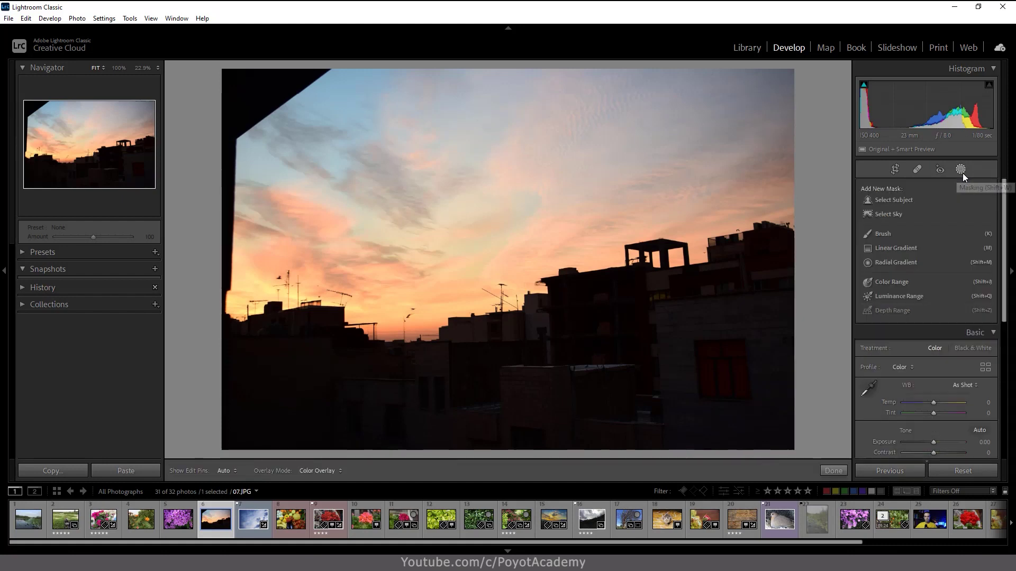
left_click(905, 250)
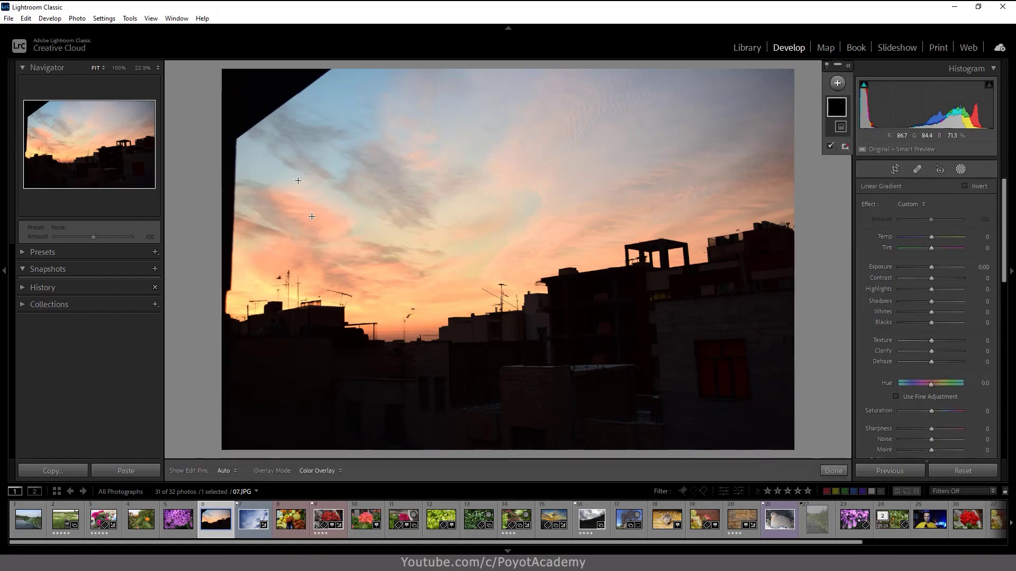
left_click_drag(340, 62, 385, 414)
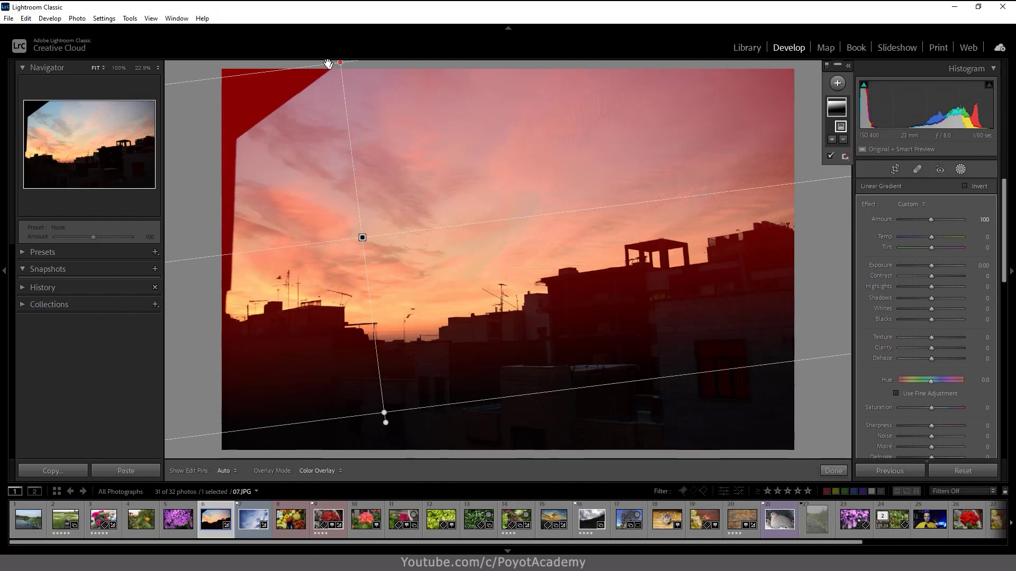
left_click_drag(330, 64, 354, 279)
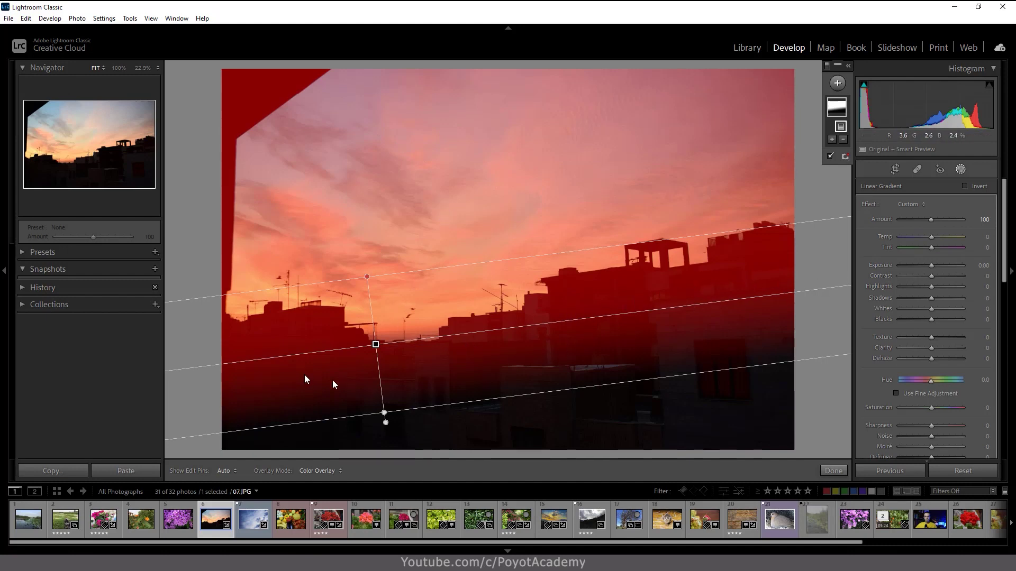
mouse_move(431, 407)
left_mouse_down()
mouse_move(427, 398)
mouse_move(432, 417)
left_mouse_up()
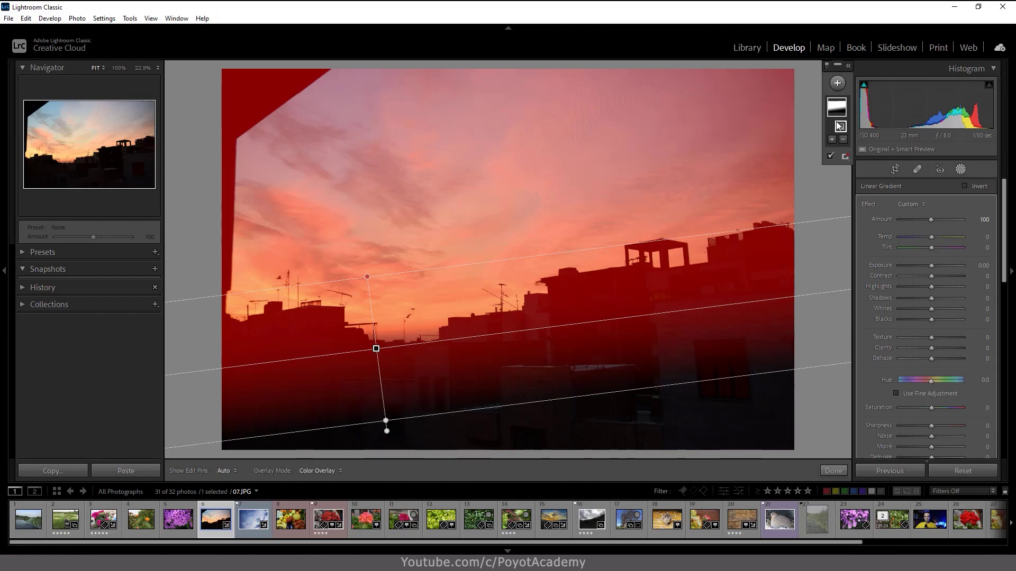
left_click(847, 66)
mouse_move(791, 126)
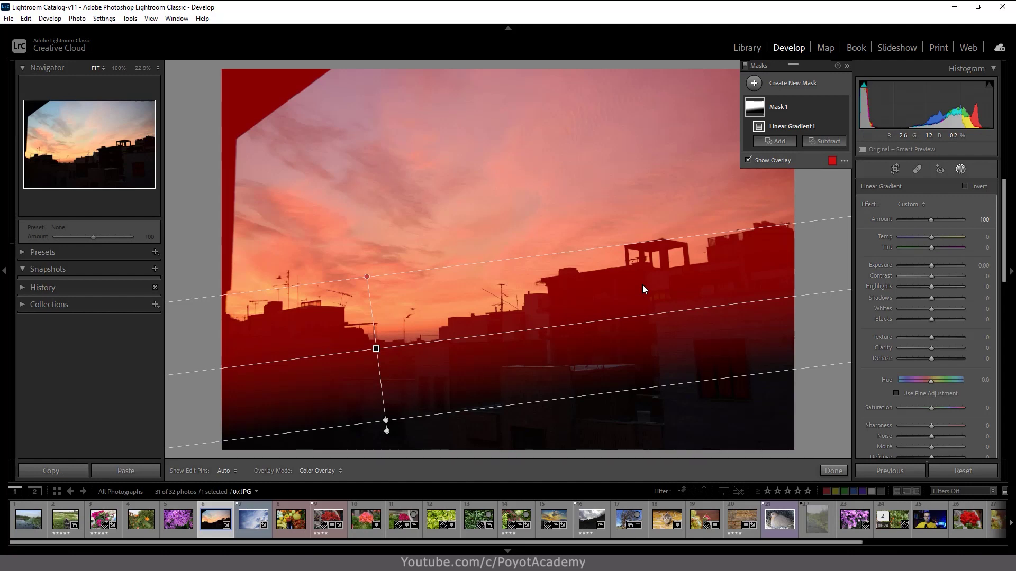
left_click(768, 146)
left_click(791, 204)
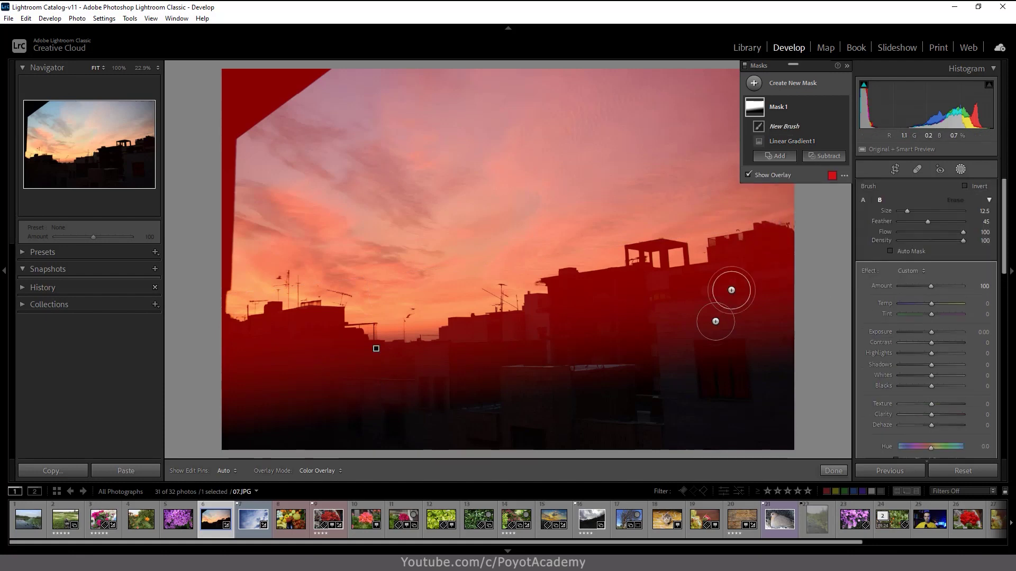
left_click_drag(760, 367, 707, 411)
mouse_move(757, 416)
left_mouse_down()
mouse_move(635, 314)
mouse_move(684, 347)
mouse_move(639, 332)
left_mouse_up()
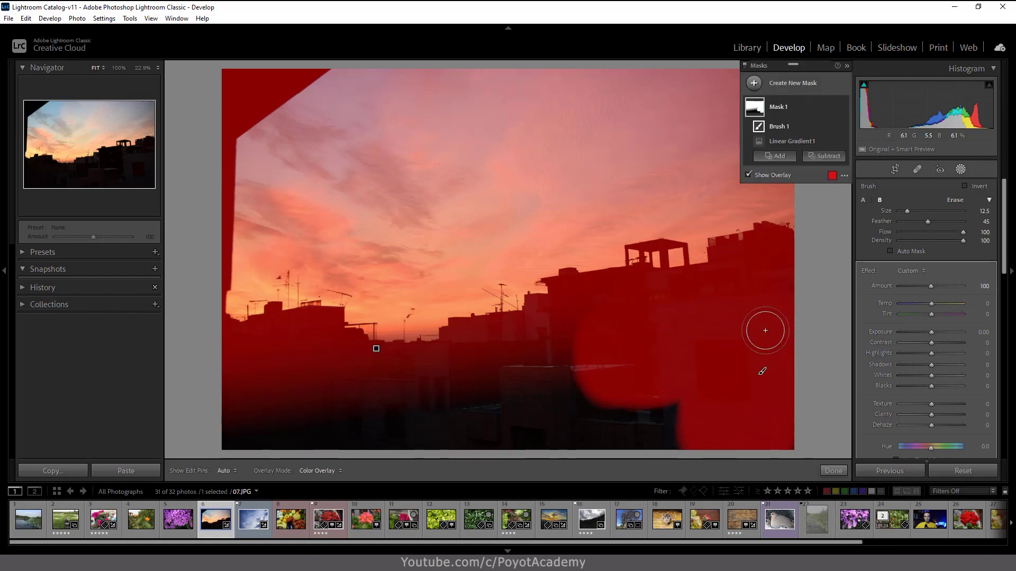
mouse_move(765, 330)
left_mouse_down()
mouse_move(697, 424)
mouse_move(667, 363)
mouse_move(688, 302)
mouse_move(510, 362)
left_mouse_up()
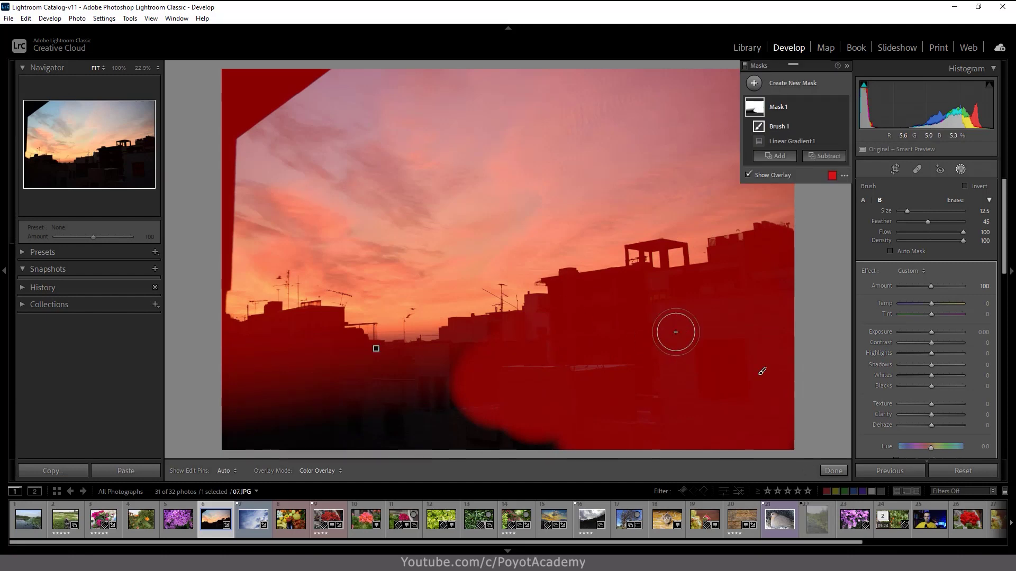
key("ctrl+z")
key("ctrl+z")
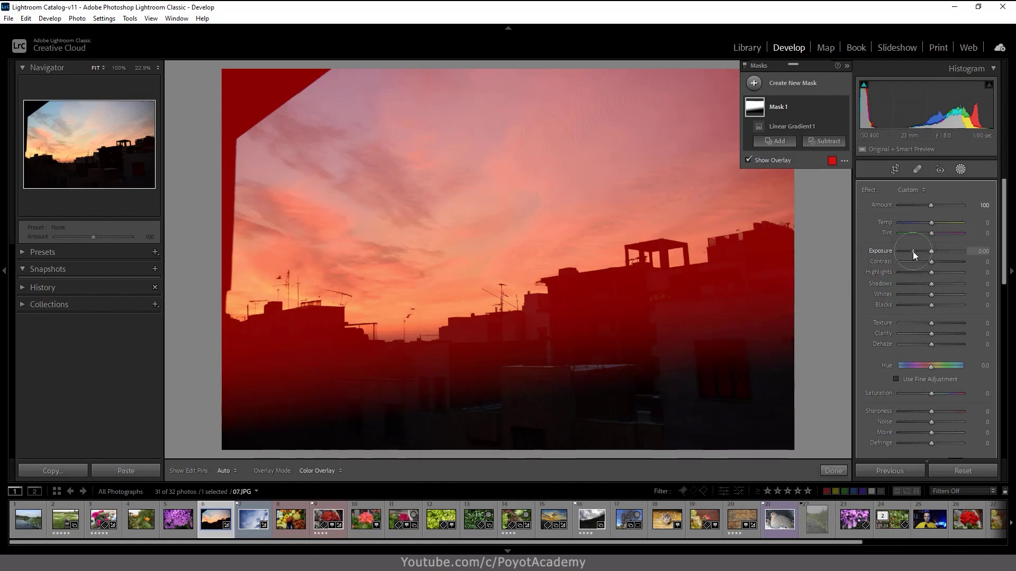
- Give the sky mask Exposure -1.18, Contrast 82, Highlights -28, Shadows -16, Whites 18, Blacks -45, Saturation 33
mouse_move(794, 106)
left_click_drag(932, 256, 924, 257)
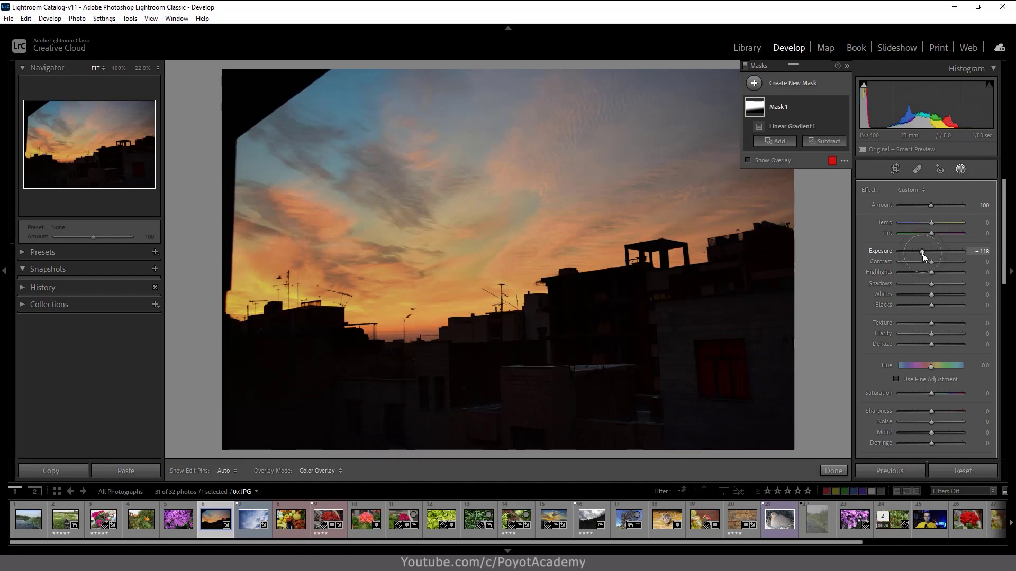
mouse_move(933, 262)
left_mouse_down()
mouse_move(958, 270)
mouse_move(923, 272)
mouse_move(925, 287)
left_mouse_up()
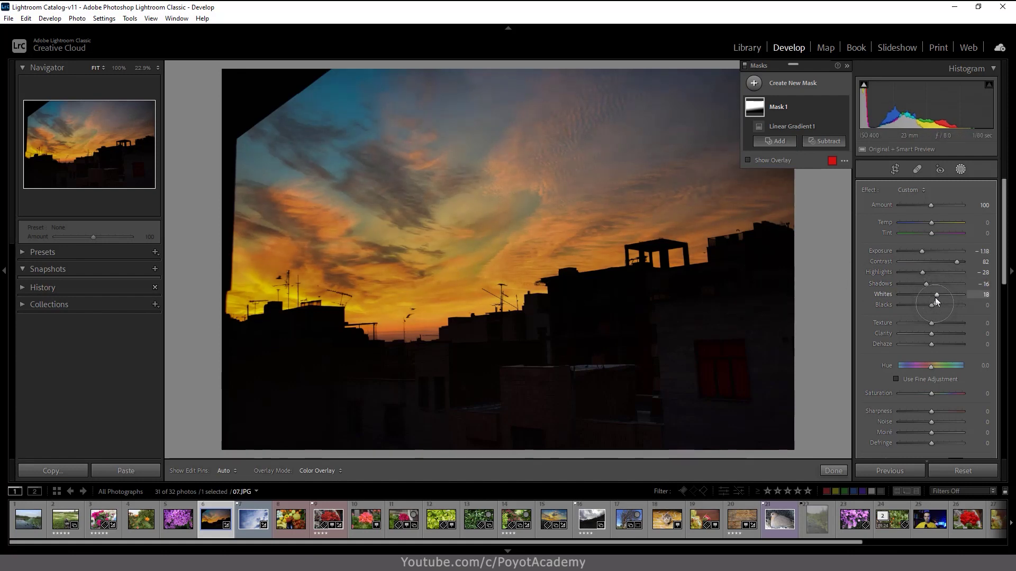
left_click_drag(931, 305, 919, 306)
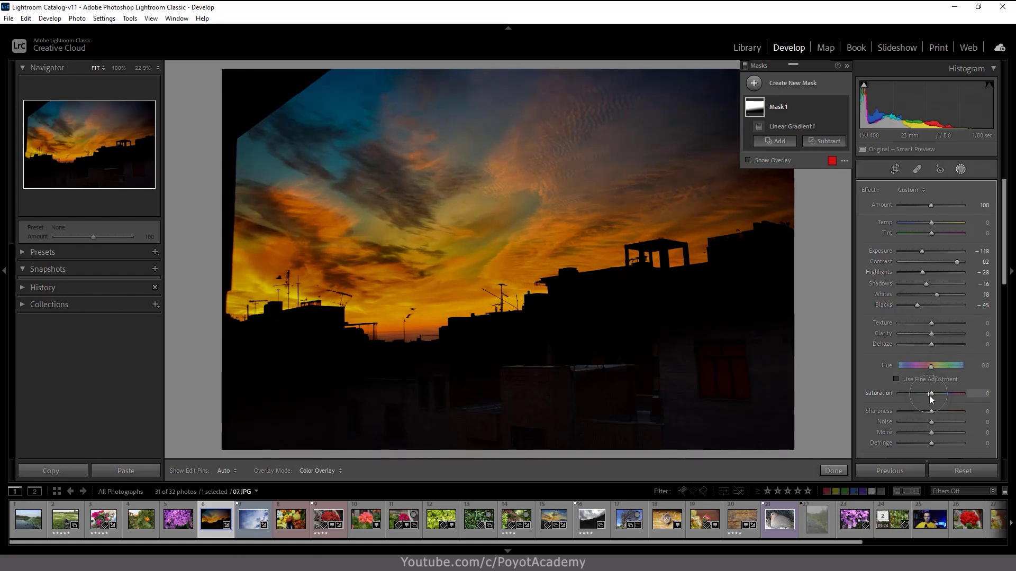
left_click_drag(933, 395, 944, 399)
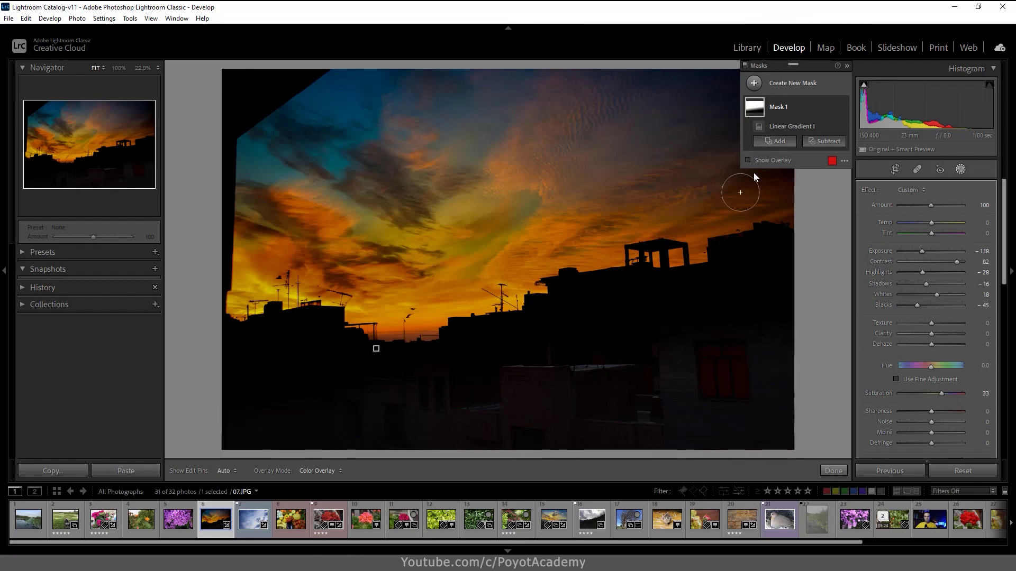
- Rename the gradient mask Mask 1 to 'Sky'
right_click(777, 110)
left_click(786, 113)
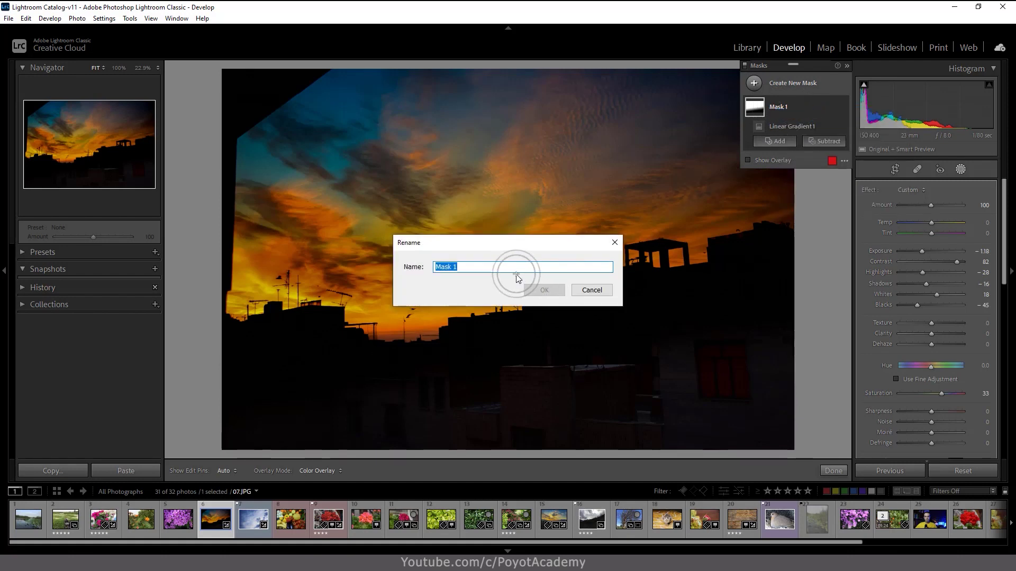
type("Sky")
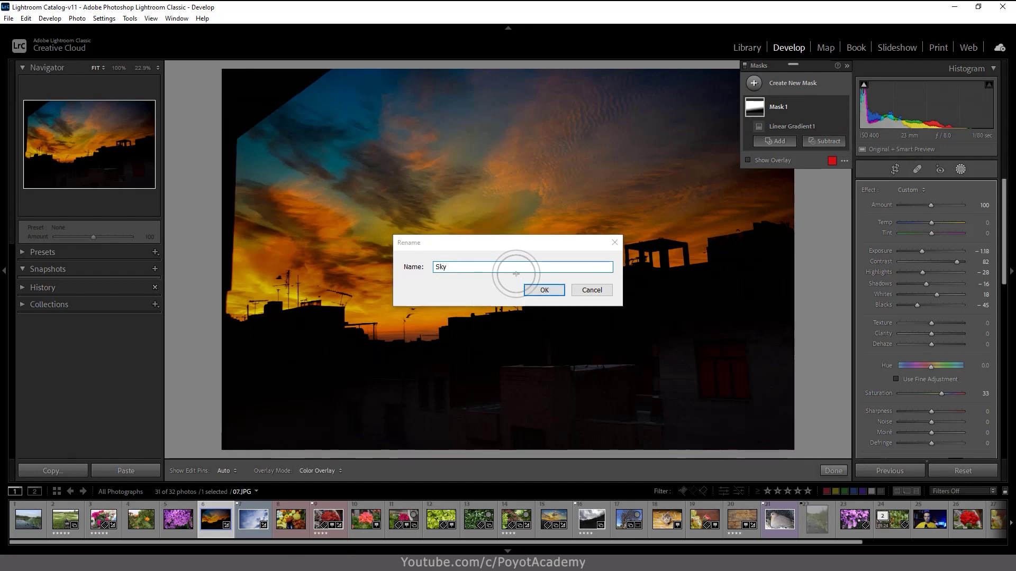
key("Return")
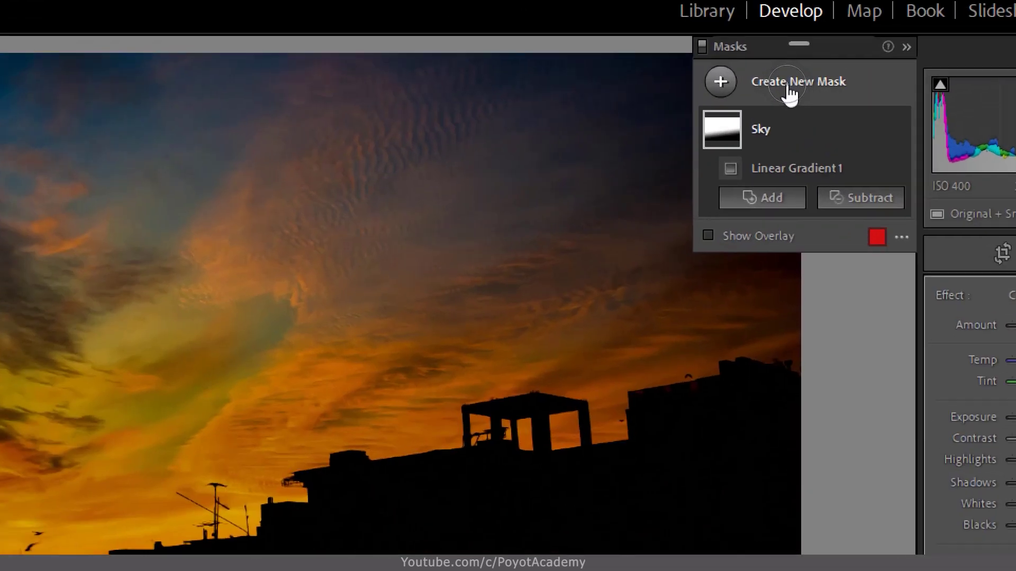
- Draw a new linear gradient mask upward over the lower buildings, raising its top edge
left_click(789, 84)
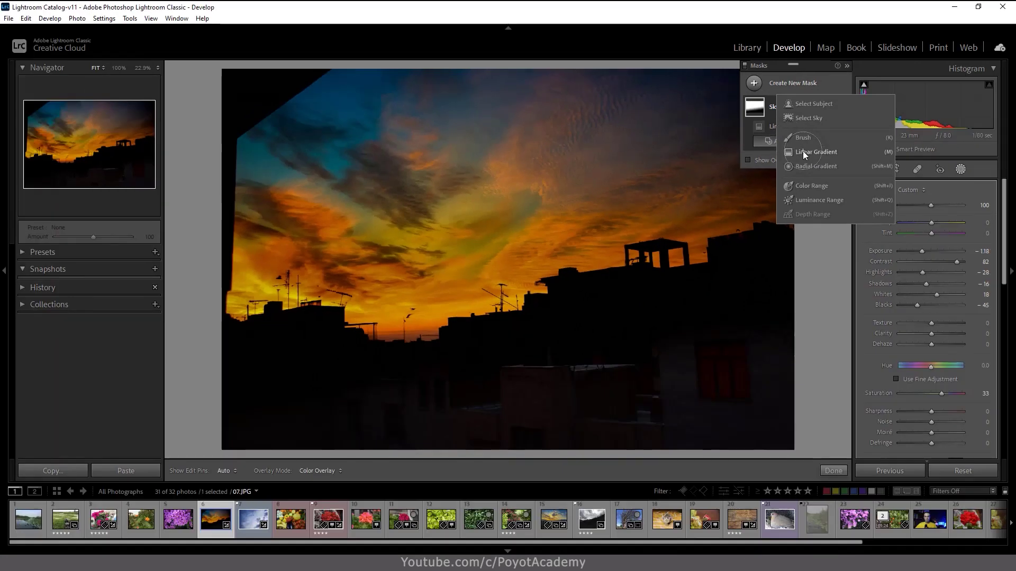
left_click(818, 218)
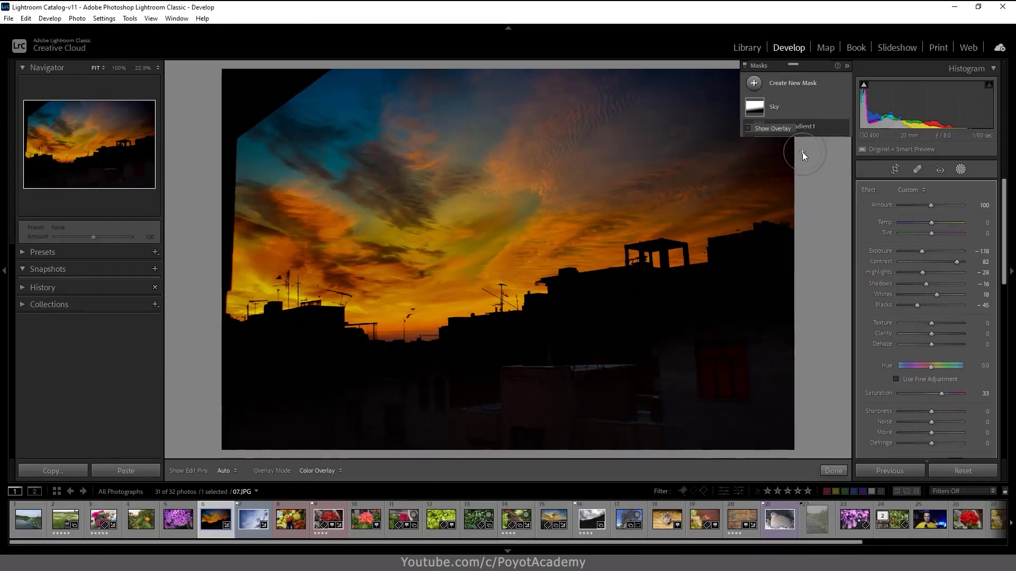
mouse_move(654, 449)
left_mouse_down()
mouse_move(612, 283)
mouse_move(630, 231)
left_mouse_up()
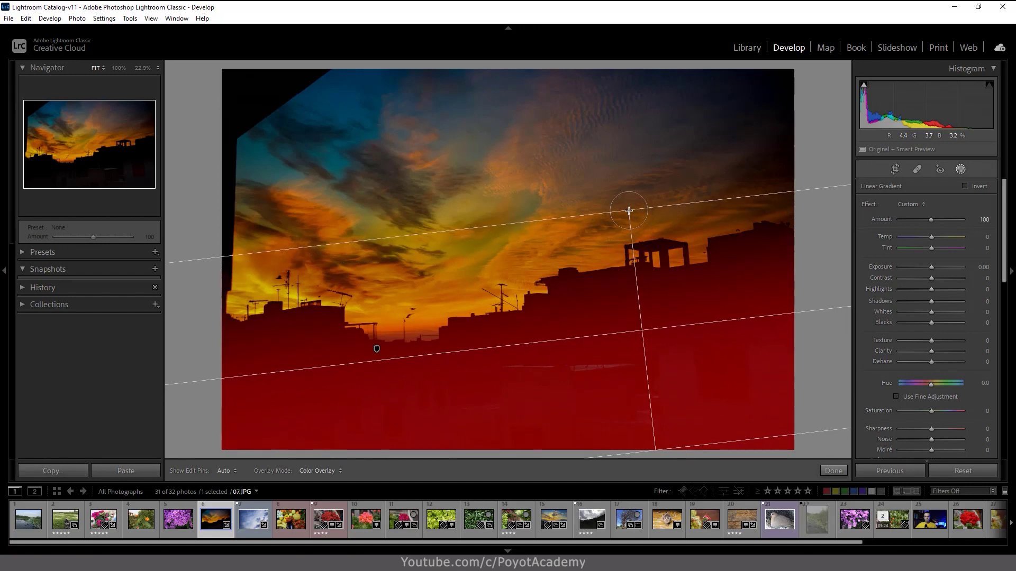
left_click_drag(630, 231, 629, 211)
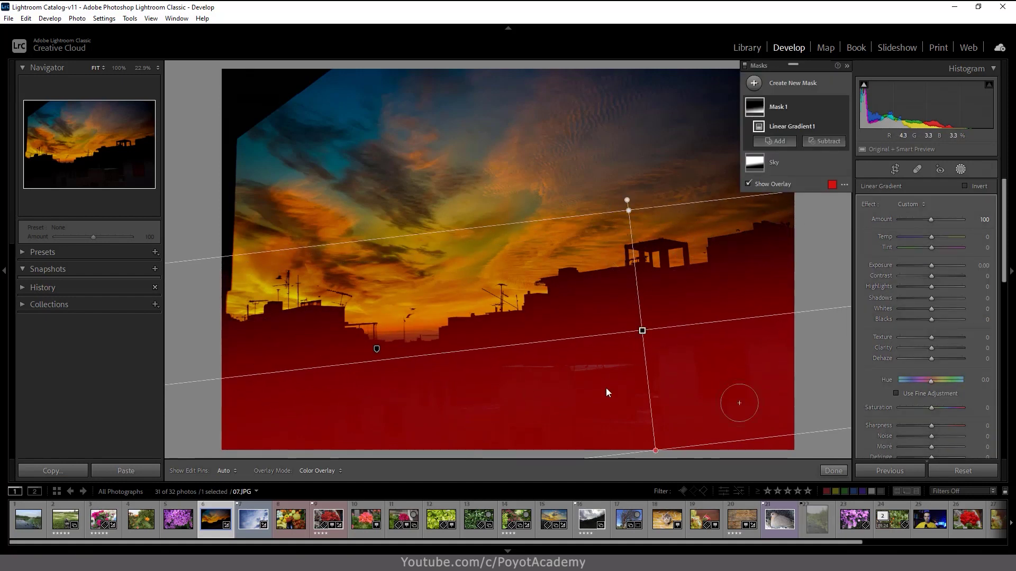
- Set the building gradient to Exposure 3.39 and Contrast -90, hide the overlay, and reposition its edges
left_click_drag(931, 265, 950, 270)
key("o")
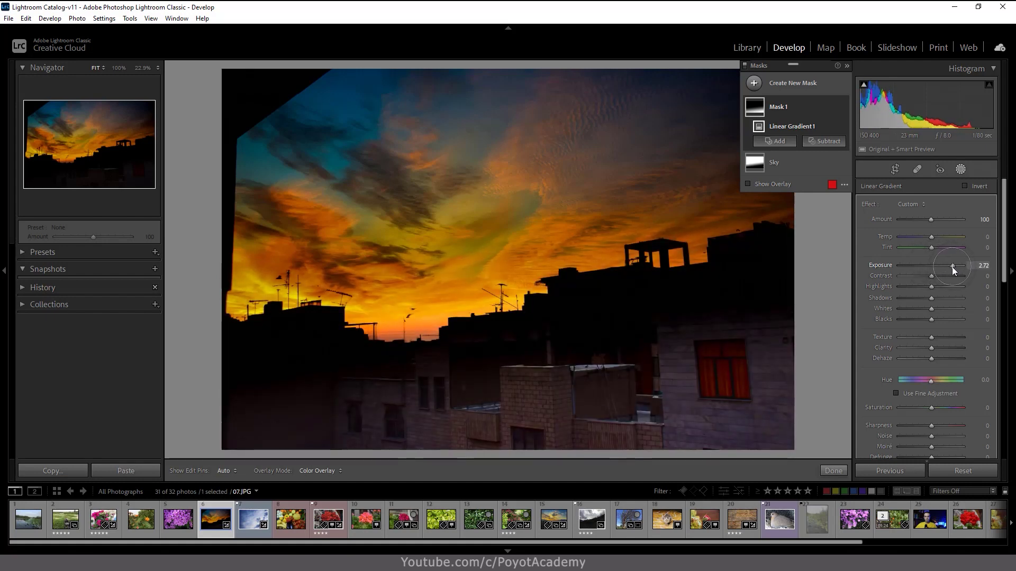
mouse_move(931, 276)
left_mouse_down()
mouse_move(903, 276)
mouse_move(957, 270)
left_mouse_up()
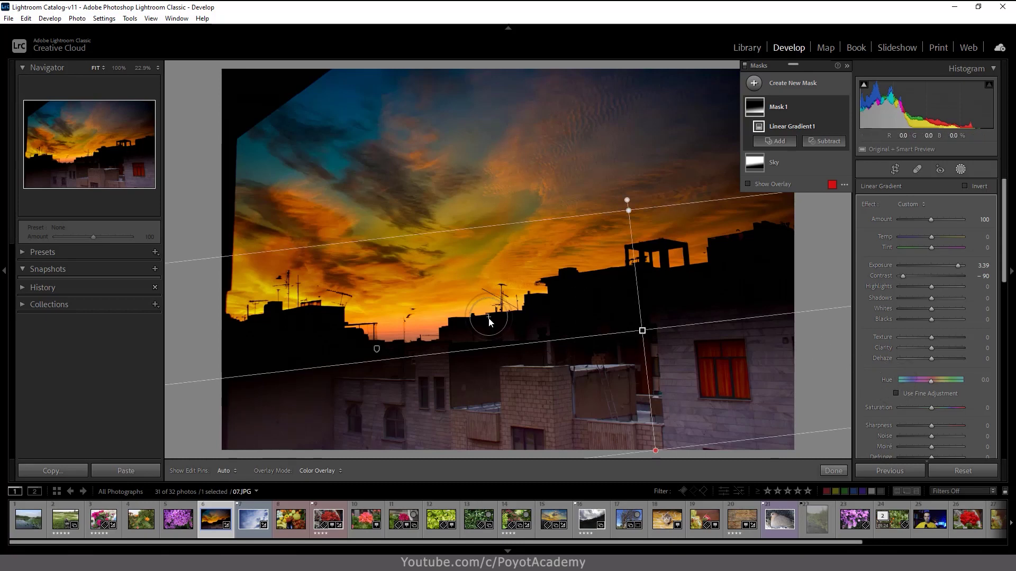
left_click_drag(689, 446, 681, 258)
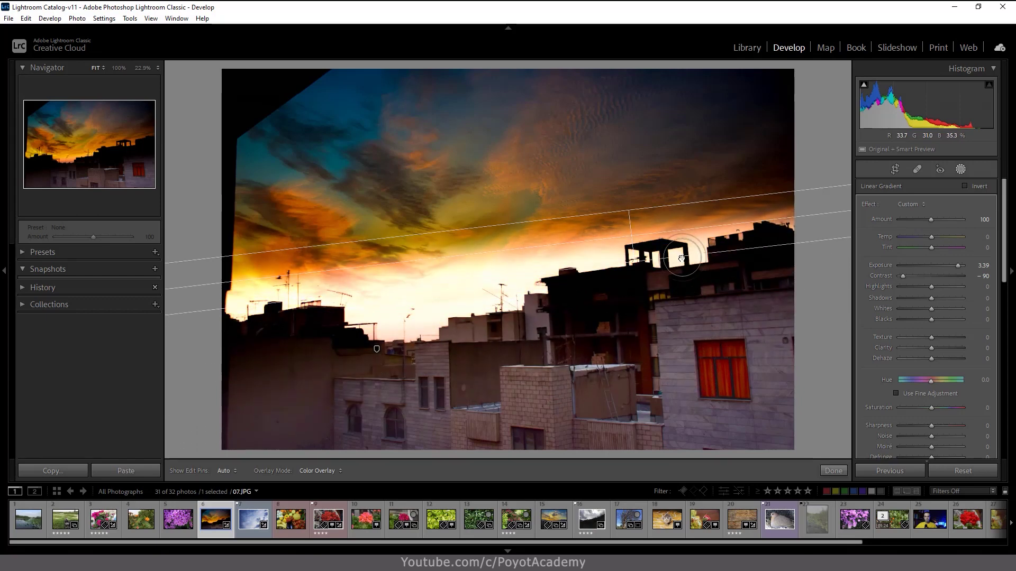
left_click_drag(682, 259, 693, 424)
left_click_drag(579, 214, 585, 229)
left_click(773, 109)
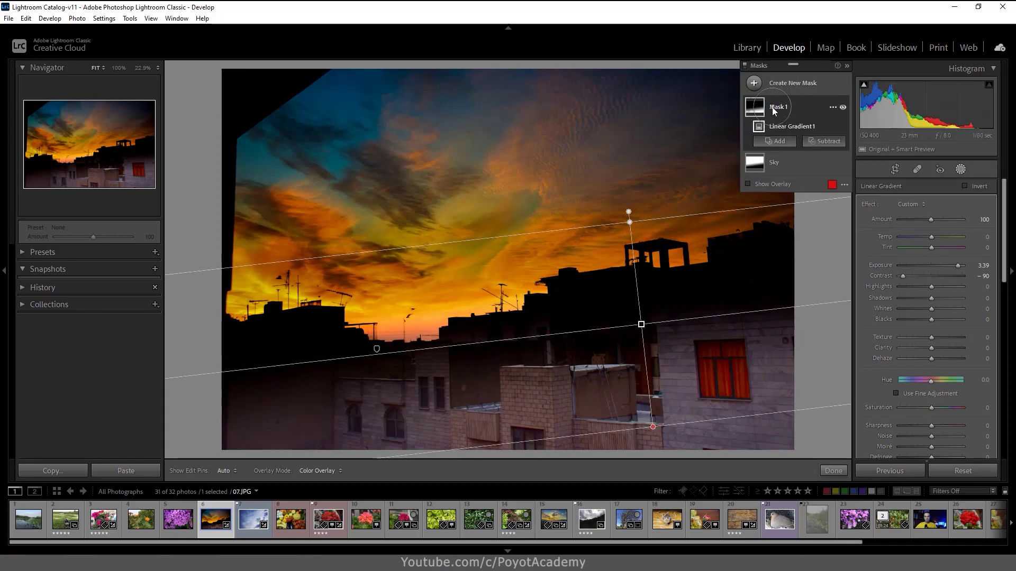
- Rename the buildings gradient mask from Mask 1 to 'Building'
right_click(774, 110)
left_click(792, 112)
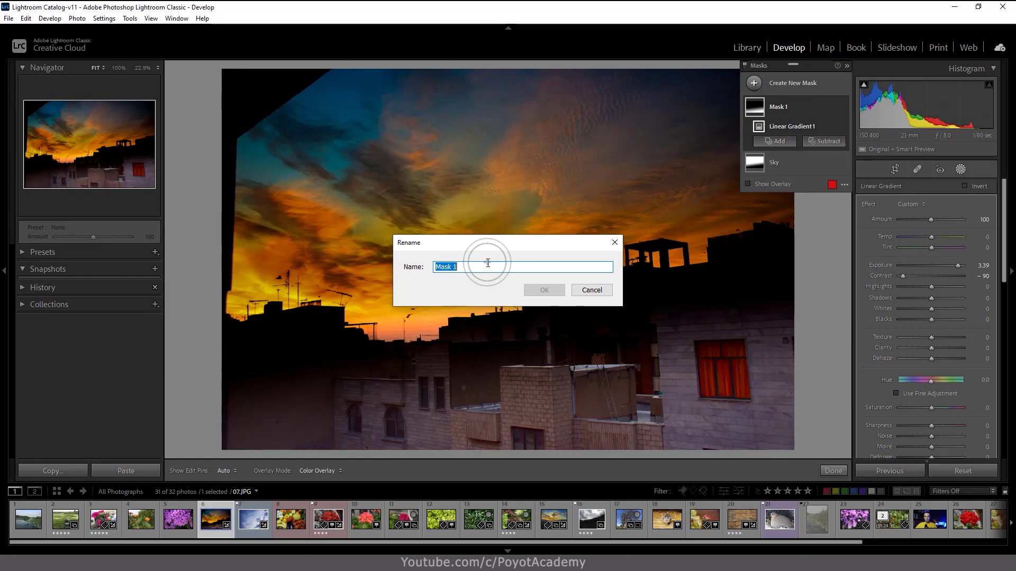
type("B")
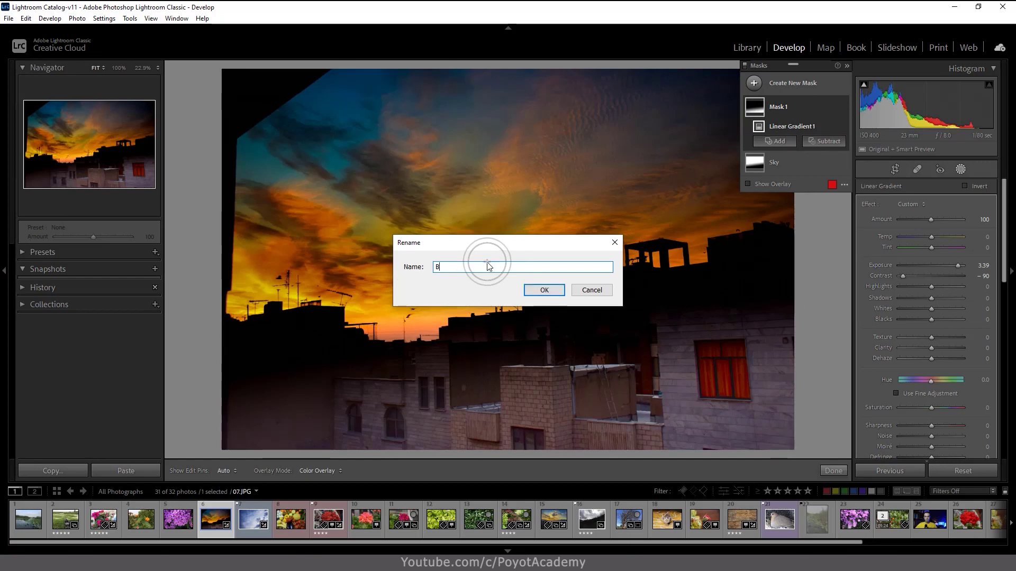
type("uilding")
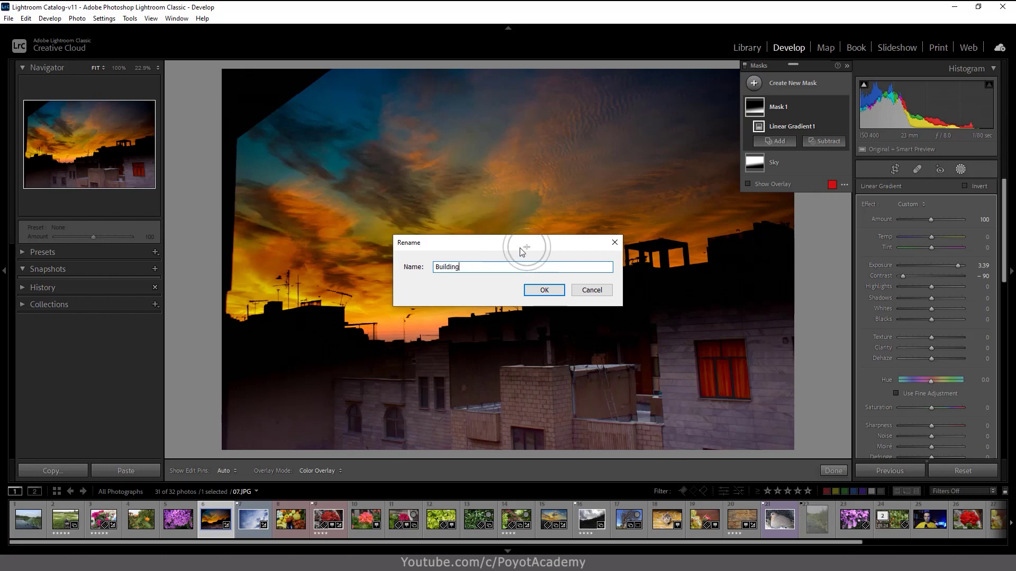
left_click(543, 290)
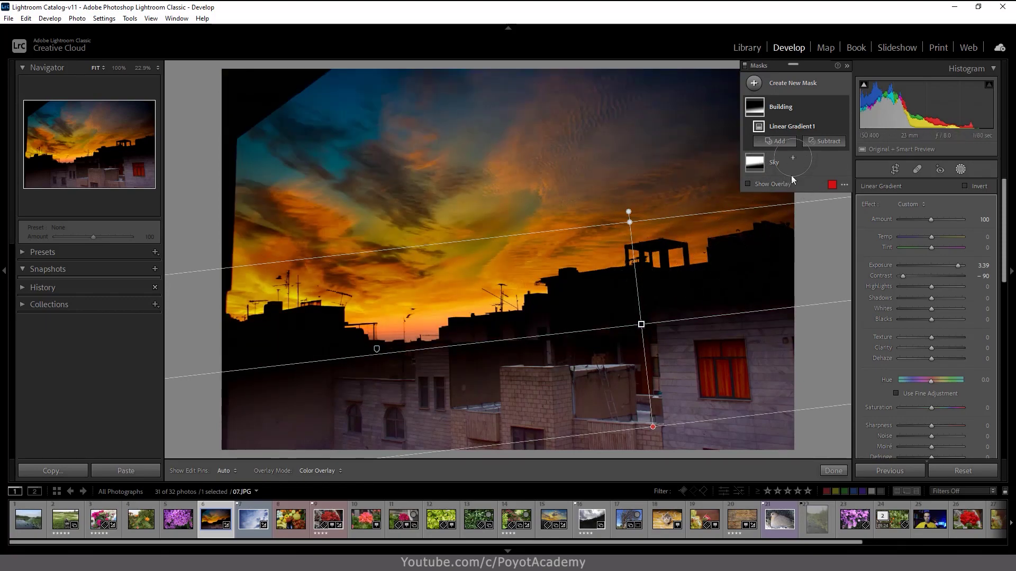
- Select the Sky mask and bring up its Subtract options
left_click(762, 163)
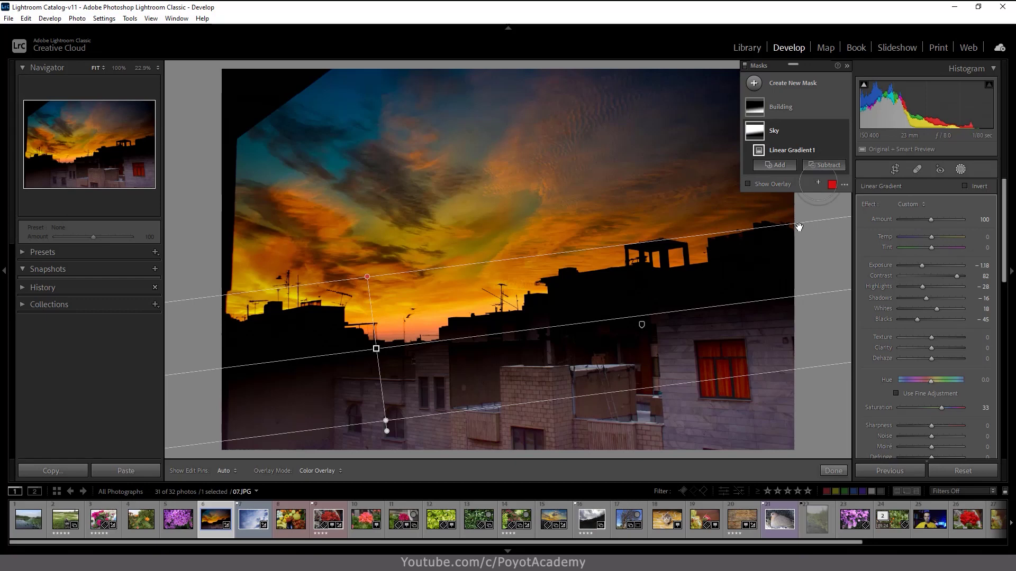
left_click(821, 174)
left_click(829, 205)
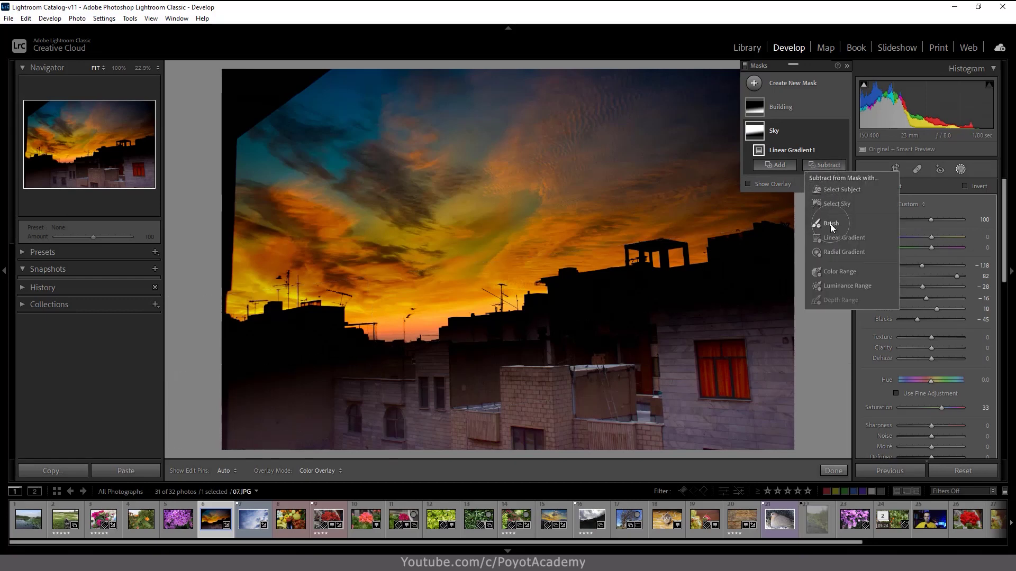
- Subtract an erase brush from the Sky mask, painting over the building walls and rooftops
left_click(831, 224)
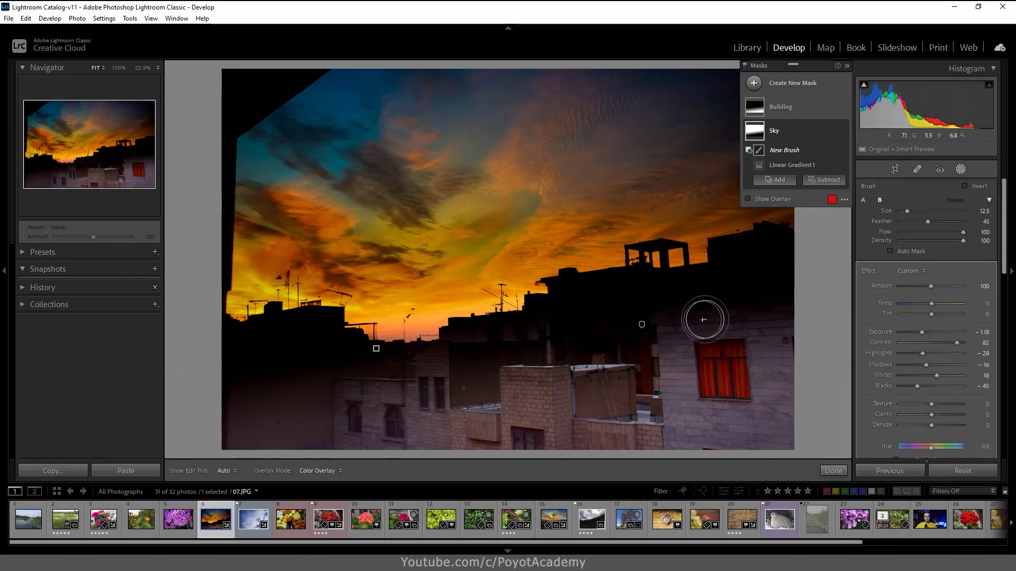
key("h")
mouse_move(745, 308)
left_mouse_down()
mouse_move(780, 268)
mouse_move(663, 311)
mouse_move(601, 299)
mouse_move(563, 331)
left_mouse_up()
mouse_move(557, 323)
left_mouse_down()
mouse_move(546, 319)
mouse_move(617, 298)
mouse_move(501, 347)
mouse_move(467, 345)
mouse_move(466, 391)
mouse_move(516, 390)
mouse_move(465, 340)
mouse_move(522, 340)
left_mouse_up()
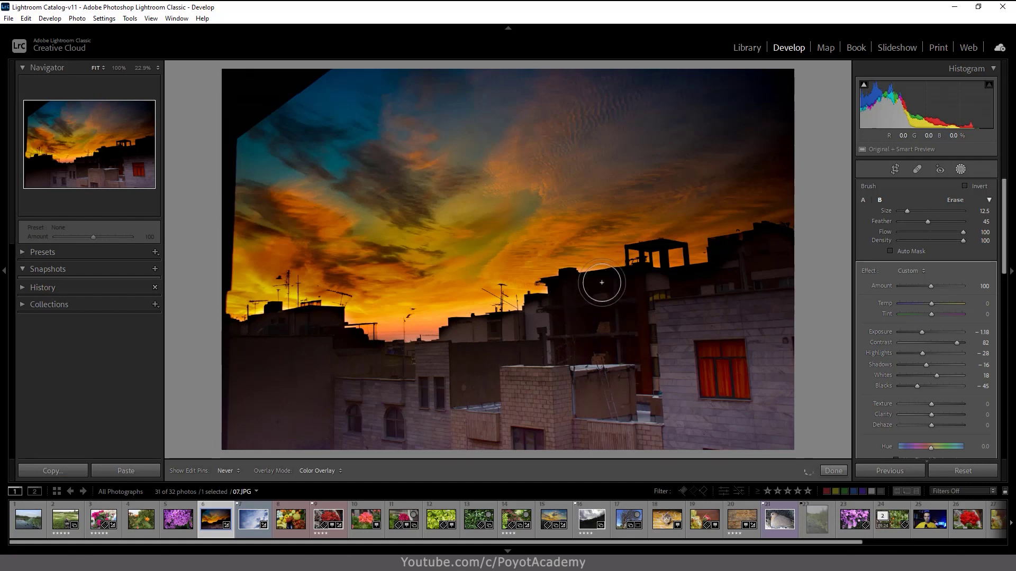
left_click_drag(603, 260, 621, 323)
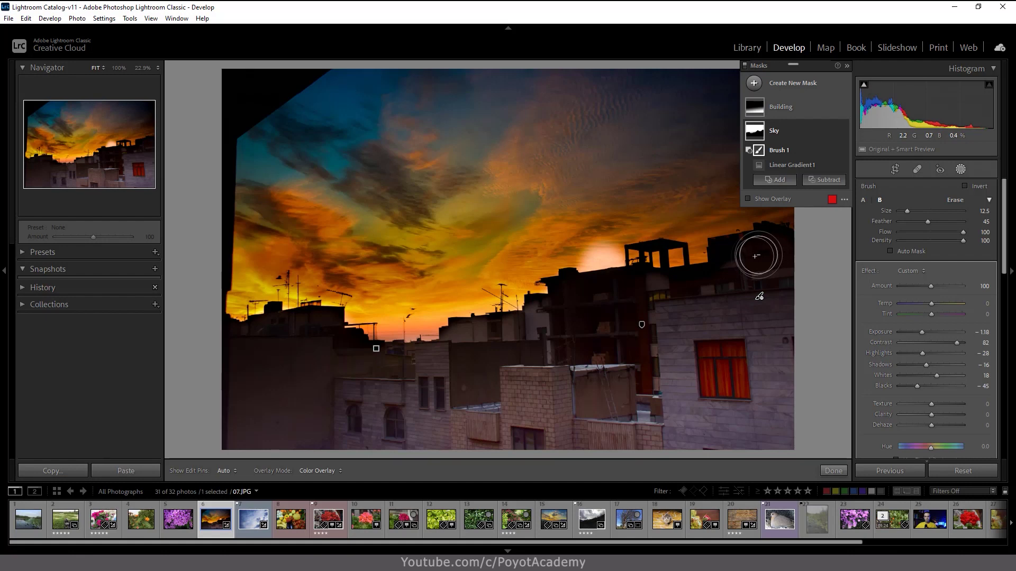
left_click(777, 180)
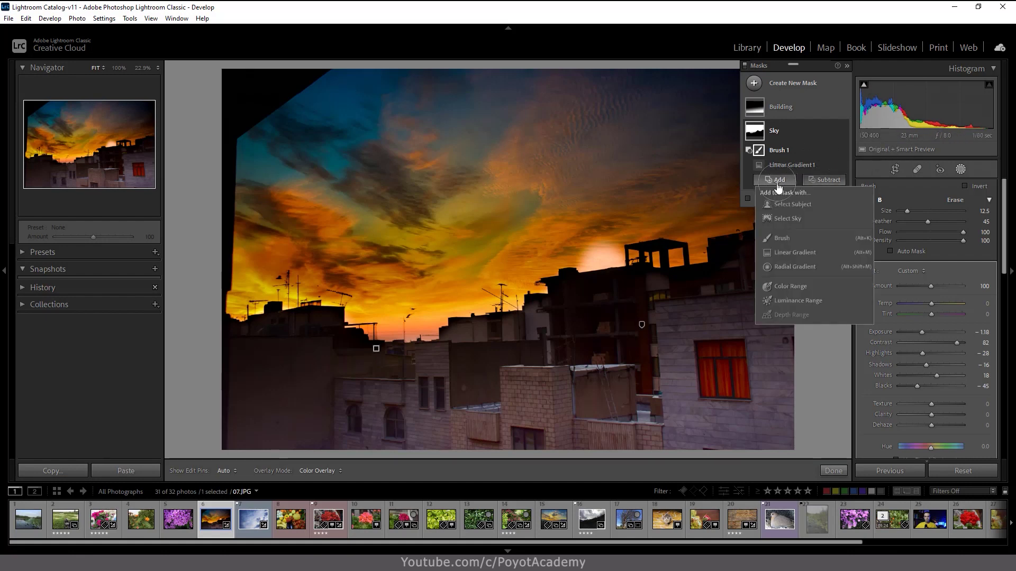
- Add a Brush 2 erase component to the Sky mask and paint along the skyline
left_click(787, 238)
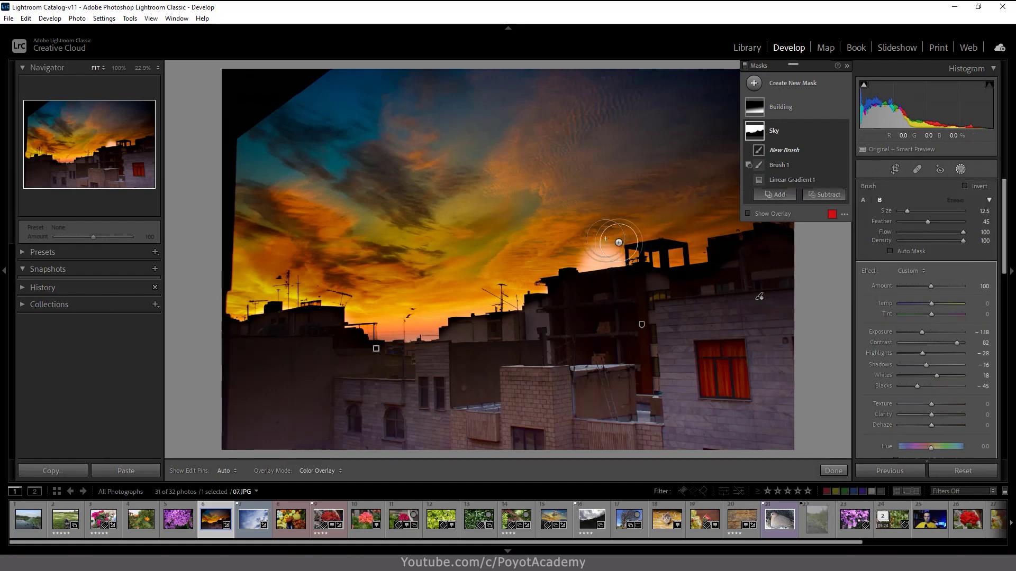
key("h")
mouse_move(625, 245)
left_mouse_down()
mouse_move(580, 257)
mouse_move(611, 252)
mouse_move(600, 256)
mouse_move(608, 243)
mouse_move(418, 322)
mouse_move(377, 319)
mouse_move(366, 306)
left_mouse_up()
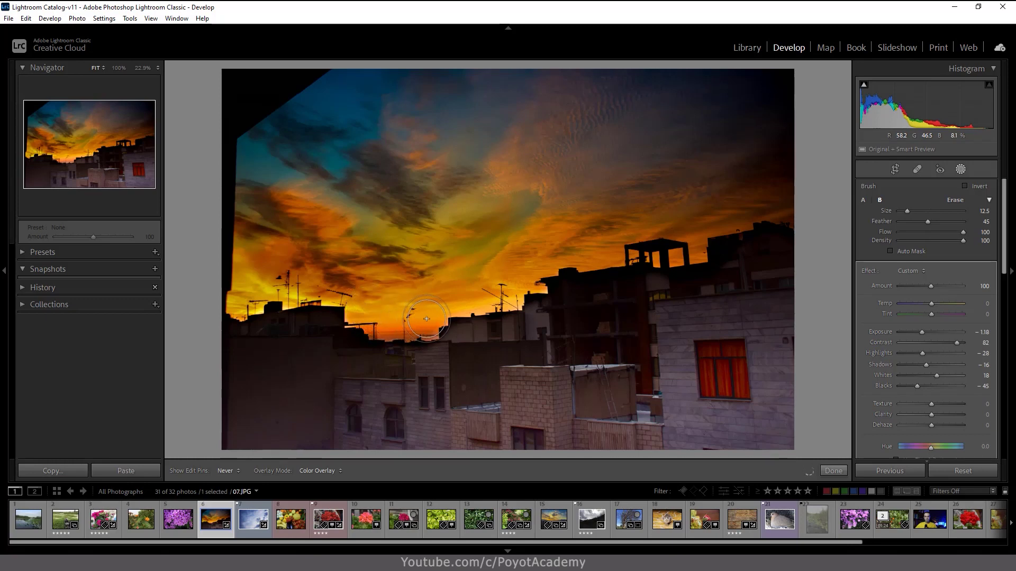
left_click_drag(426, 299, 495, 289)
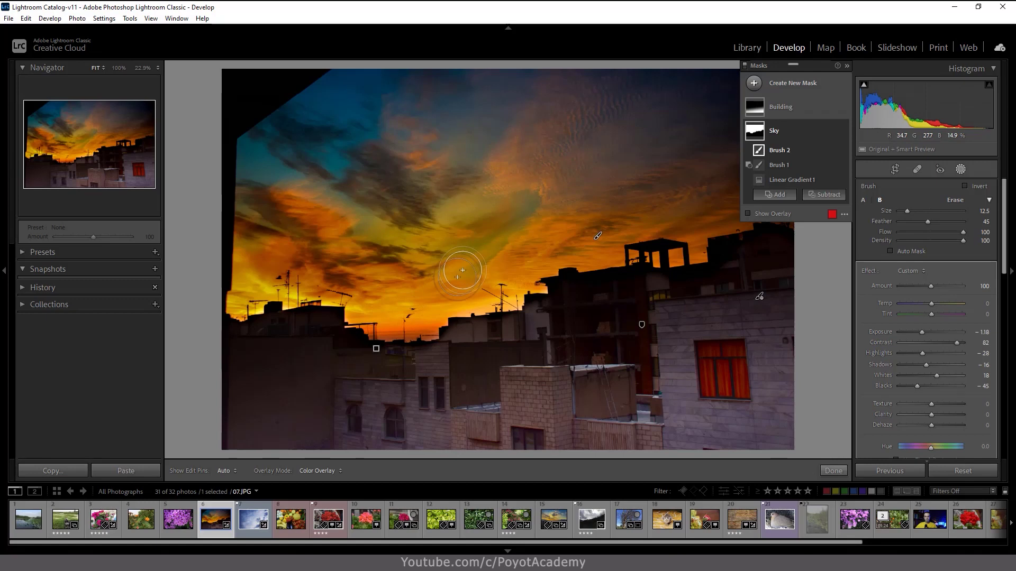
left_click_drag(510, 291, 513, 290)
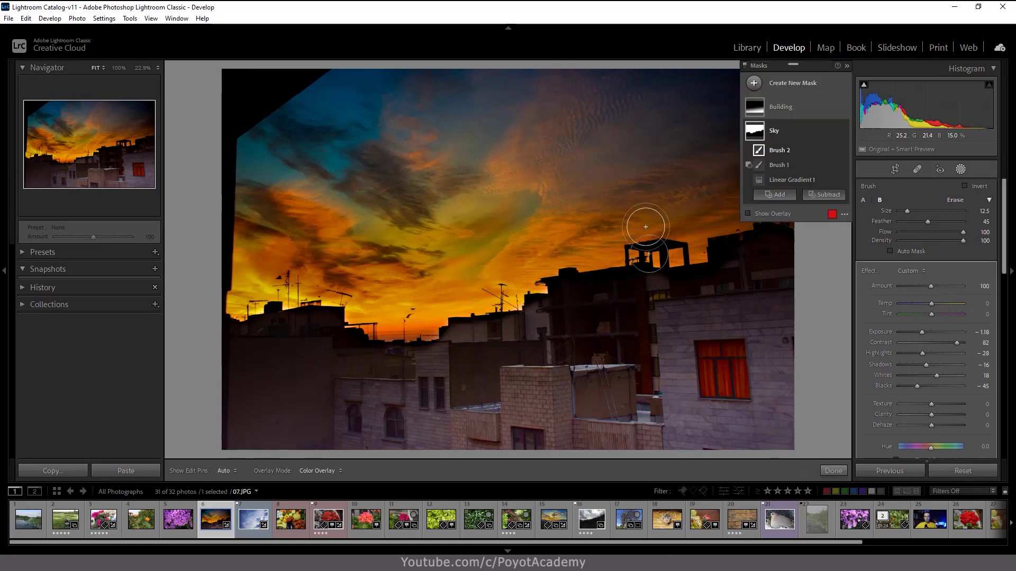
- Shrink the brush to size 5.1 and refine the rooftop skyline edges
left_click_drag(907, 210, 902, 211)
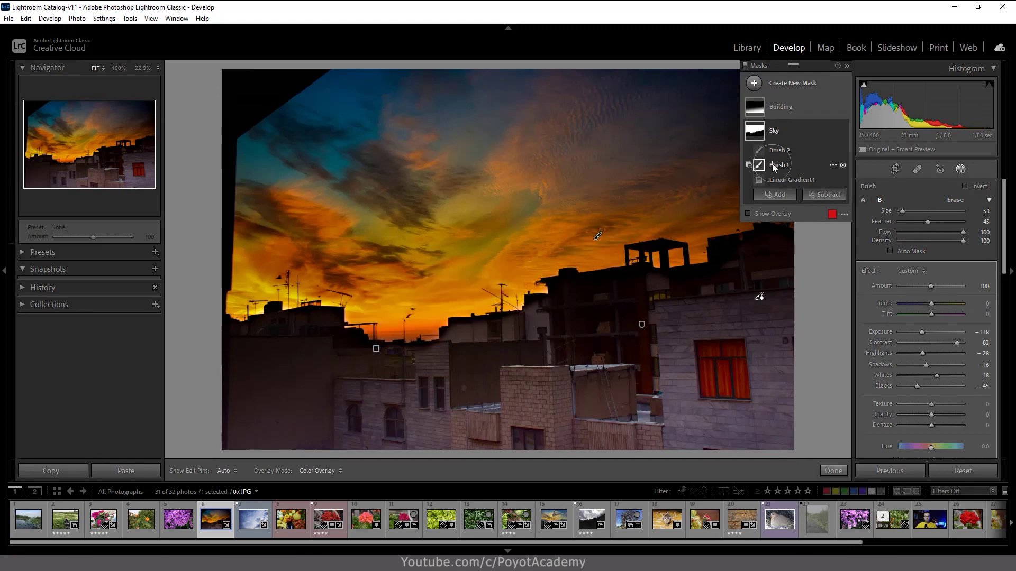
left_click_drag(517, 329, 441, 335)
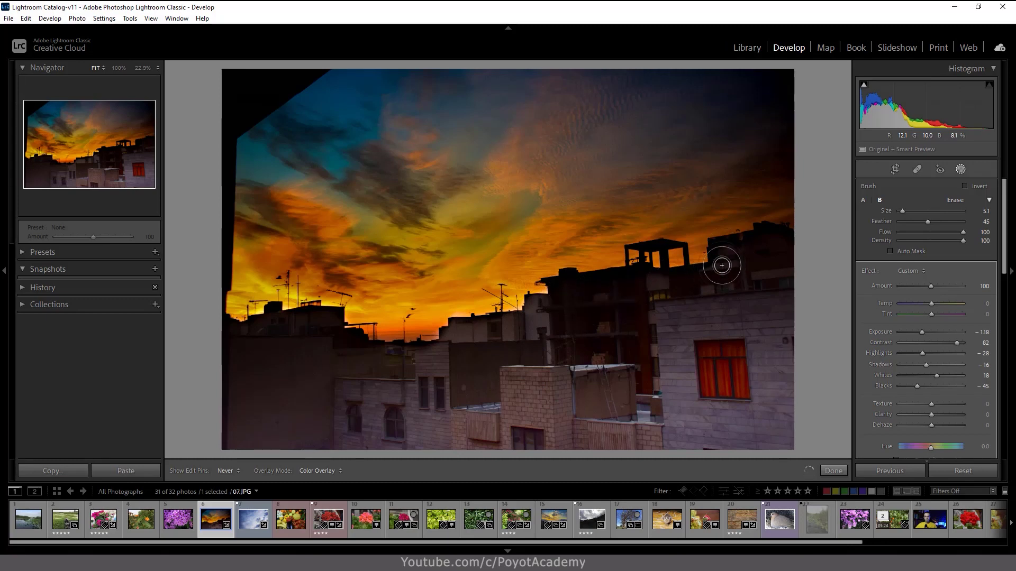
left_click_drag(721, 248, 723, 245)
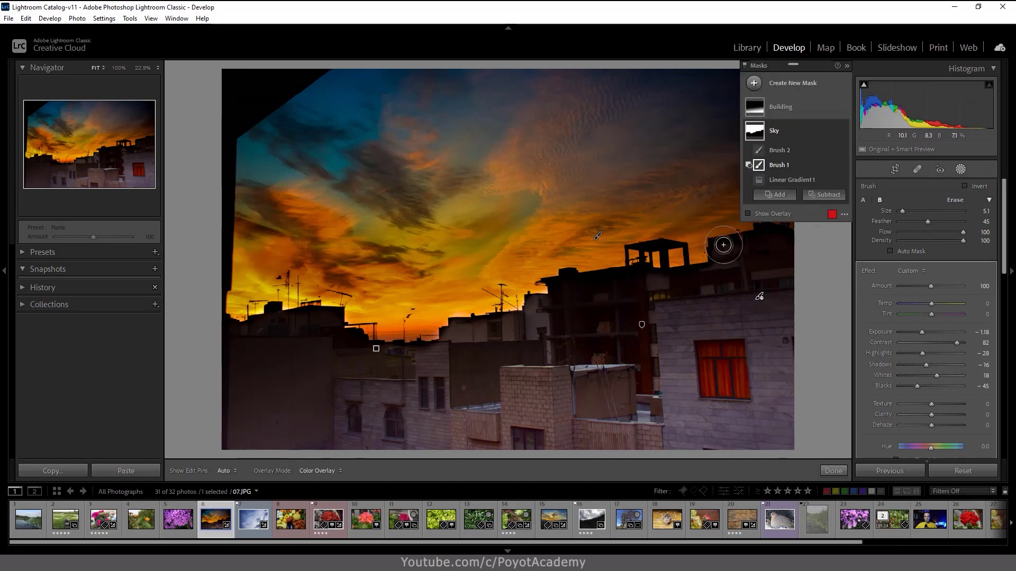
- Erase the Sky mask from the rooftop, refining its edge with a tiny brush
left_click(847, 66)
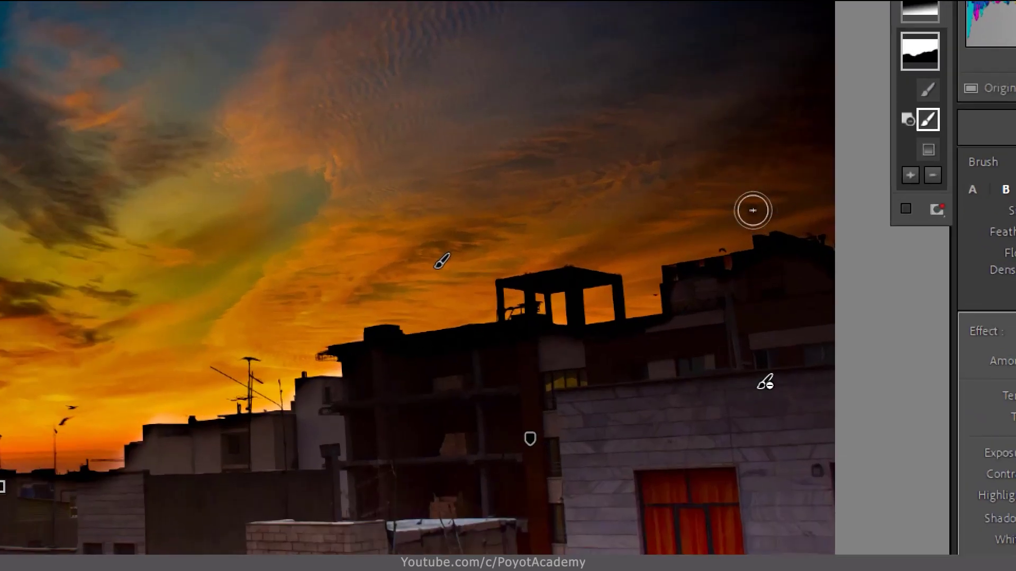
mouse_move(696, 284)
left_mouse_down()
mouse_move(774, 249)
mouse_move(761, 272)
mouse_move(645, 340)
mouse_move(372, 347)
mouse_move(383, 349)
mouse_move(367, 374)
mouse_move(519, 413)
mouse_move(317, 411)
mouse_move(308, 396)
mouse_move(317, 402)
left_mouse_up()
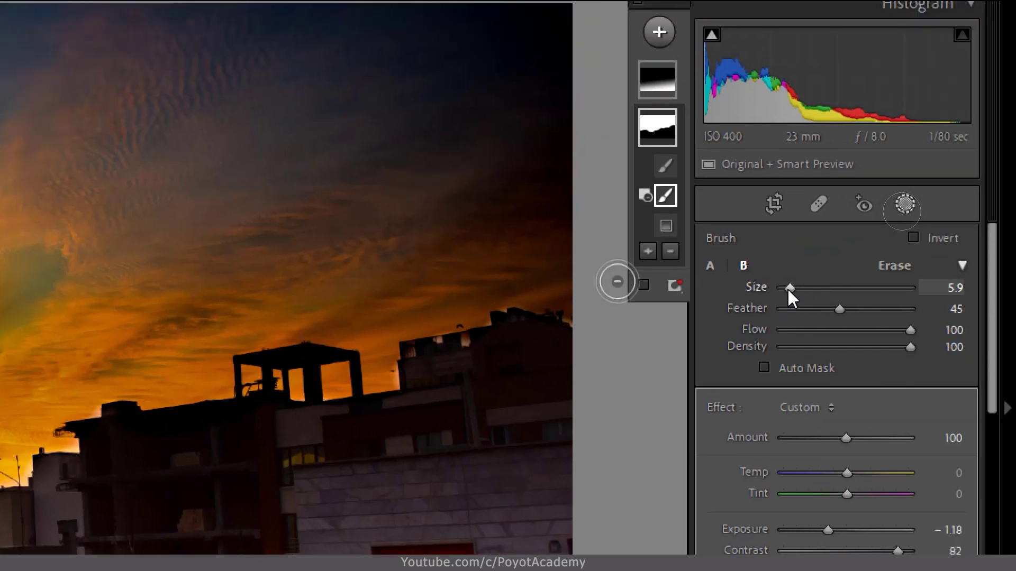
left_click_drag(787, 288, 779, 290)
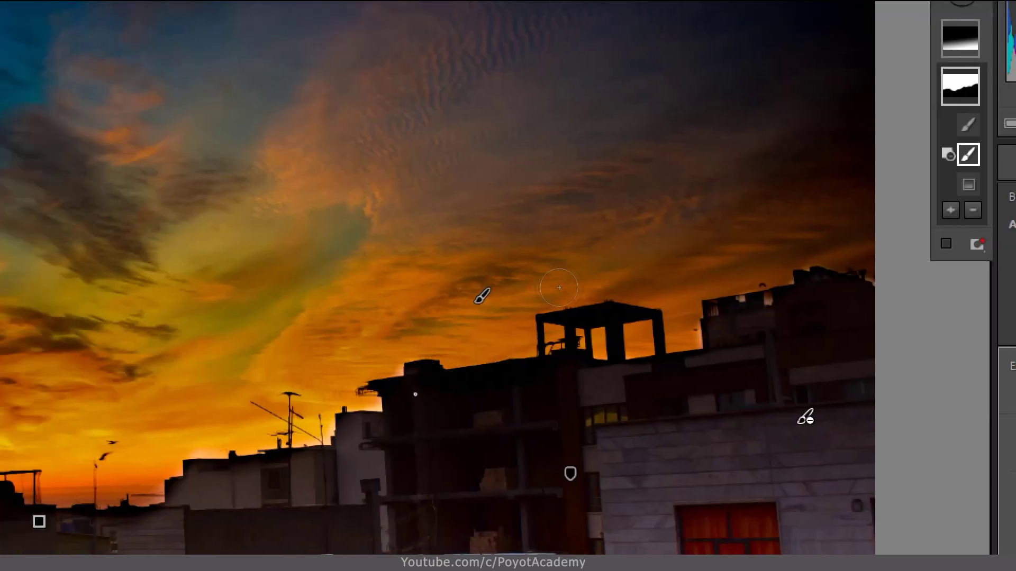
left_click_drag(565, 278, 551, 279)
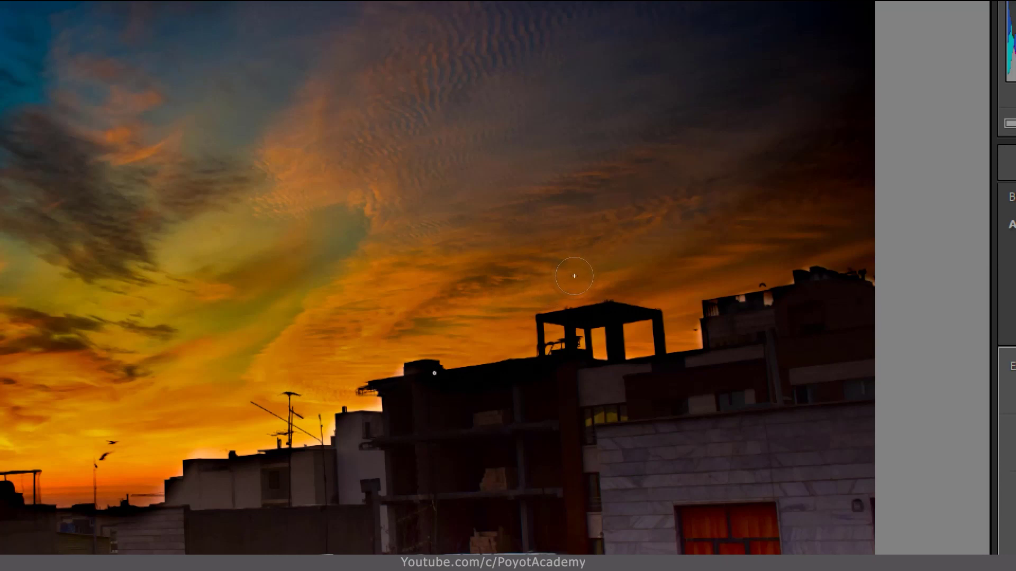
left_click_drag(631, 273, 503, 315)
left_click_drag(430, 342, 476, 318)
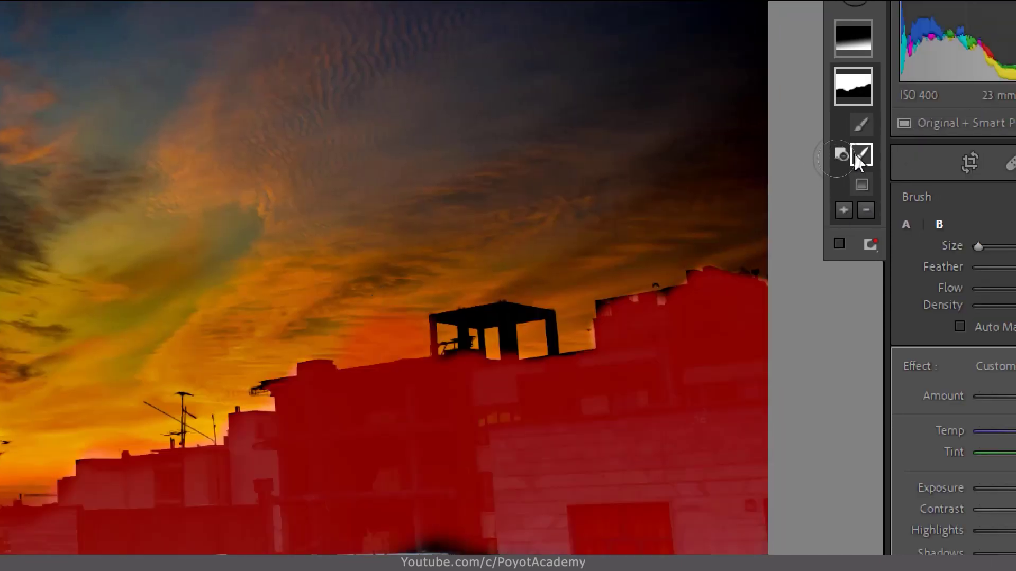
- With pins hidden, paint Brush 2 of the Sky mask along the sky above the rooftops
left_click(853, 129)
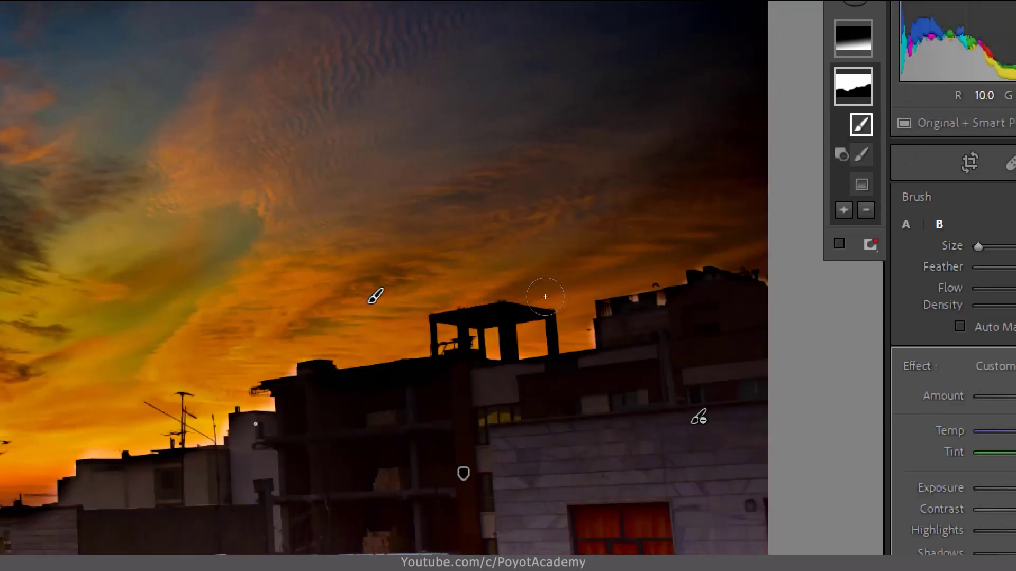
left_click_drag(537, 290, 546, 295)
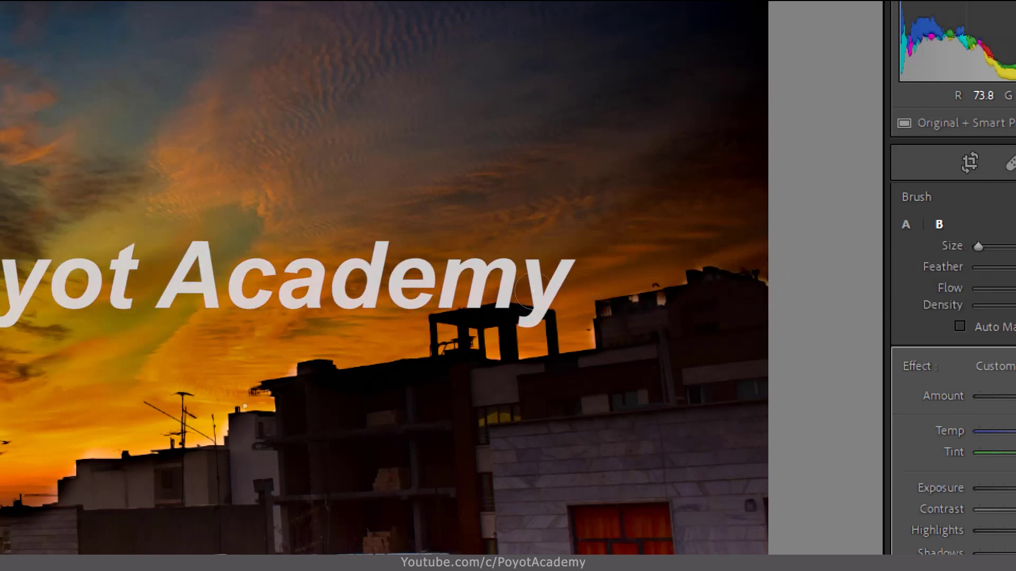
key("shift+w")
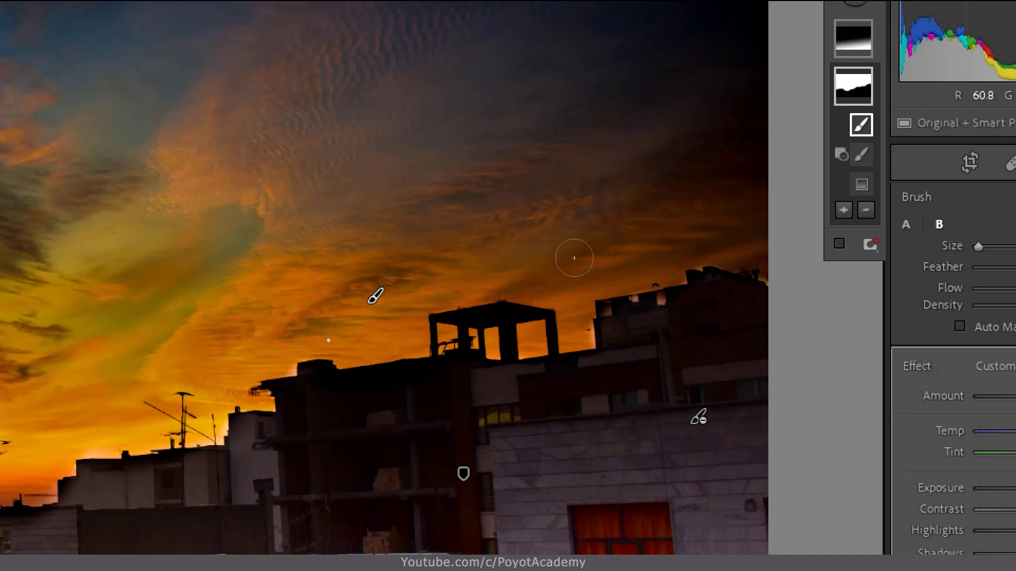
key("h")
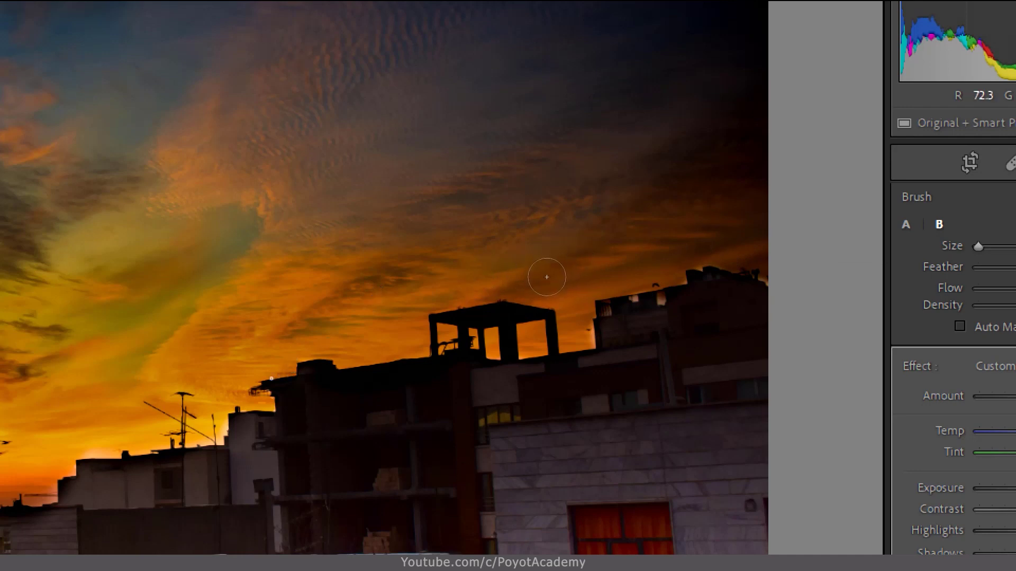
key("h")
key("h")
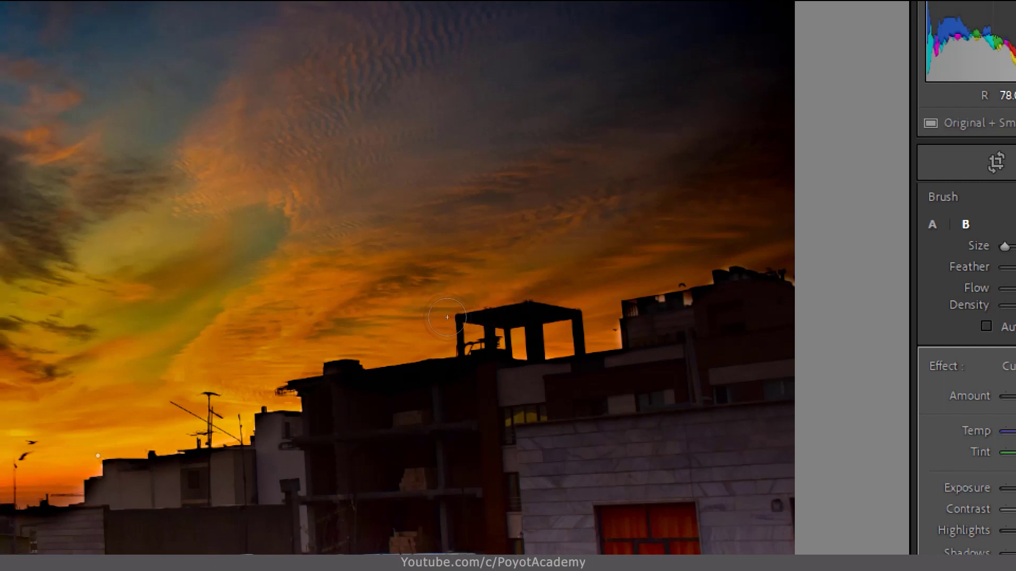
left_click_drag(445, 323, 568, 273)
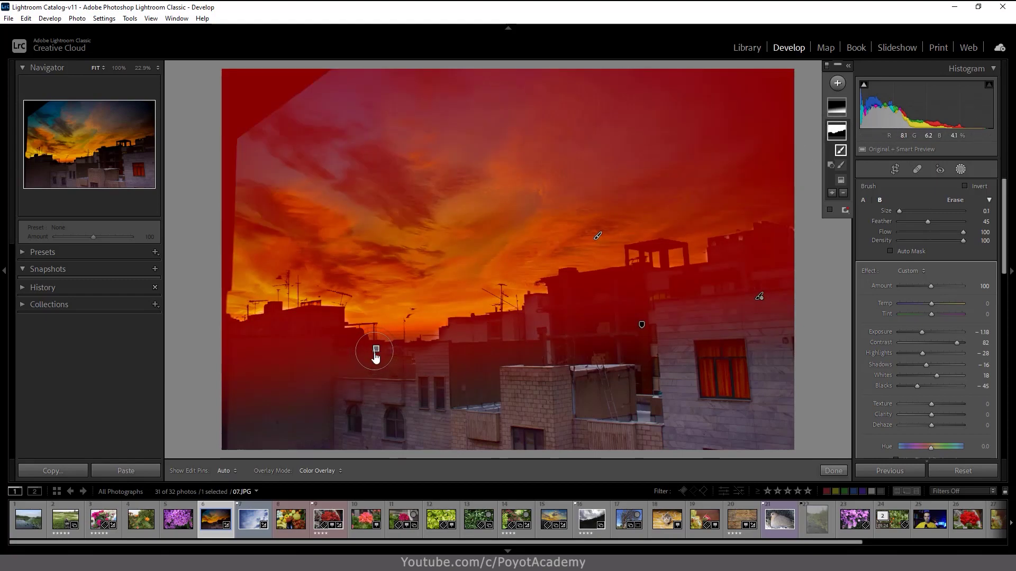
- Move the Sky gradient up-left onto the skyline, retune its feather and angle, then select the Building mask
left_click(376, 350)
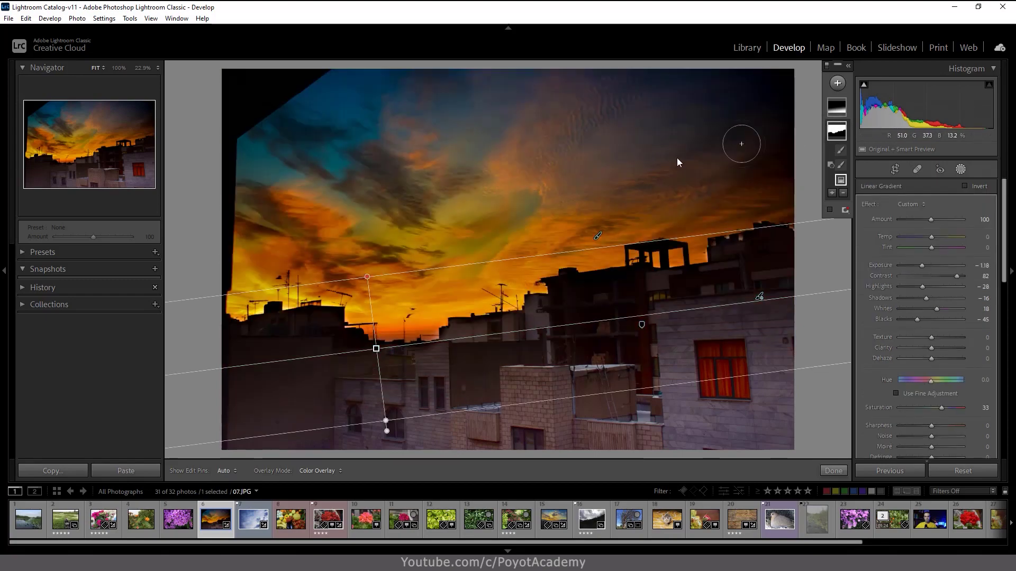
key("shift+w")
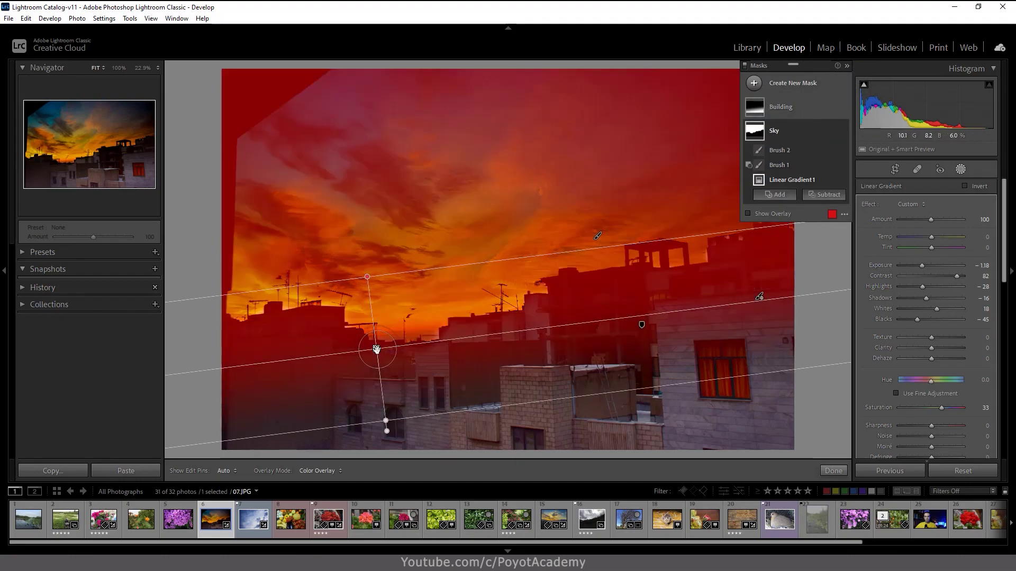
mouse_move(376, 349)
left_mouse_down()
mouse_move(340, 238)
mouse_move(347, 186)
mouse_move(364, 329)
mouse_move(386, 343)
left_mouse_up()
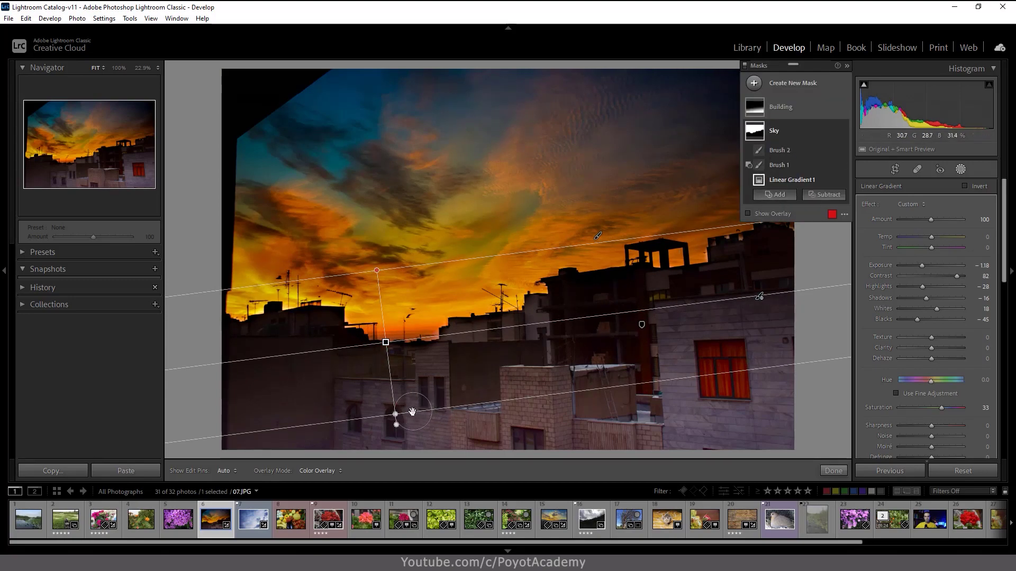
mouse_move(464, 405)
left_mouse_down()
mouse_move(465, 348)
mouse_move(495, 309)
left_mouse_up()
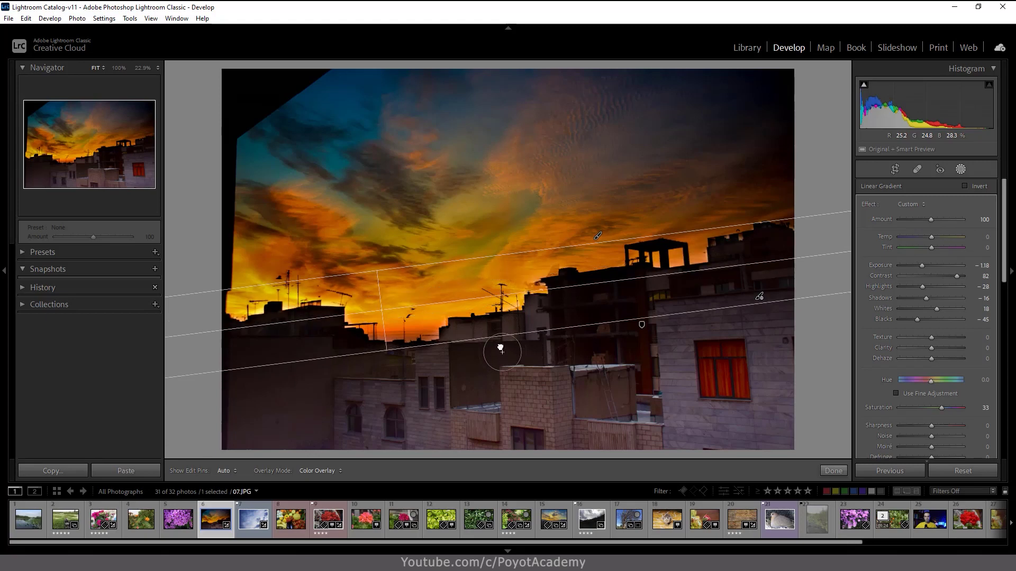
left_click_drag(495, 309, 508, 386)
left_click_drag(511, 393, 517, 410)
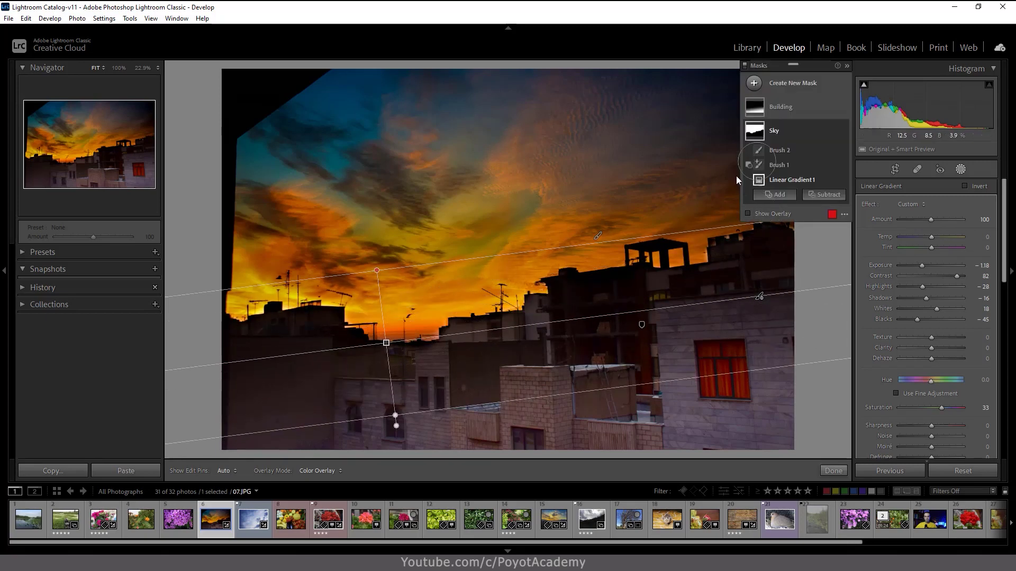
left_click(776, 109)
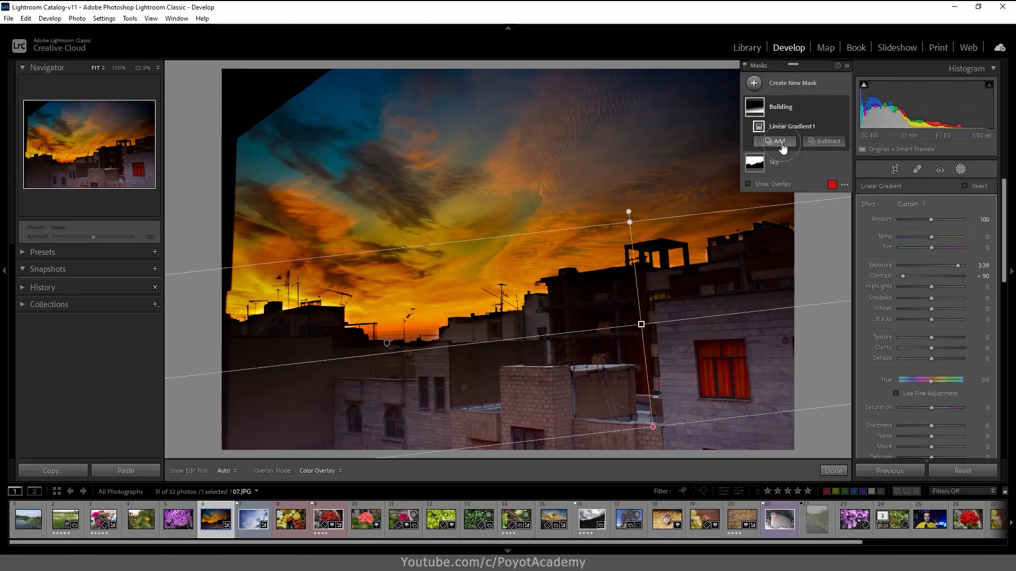
- Add a size 9.2 brush to the Building mask, brighten the buildings, and erase rooftop spill
left_click(779, 141)
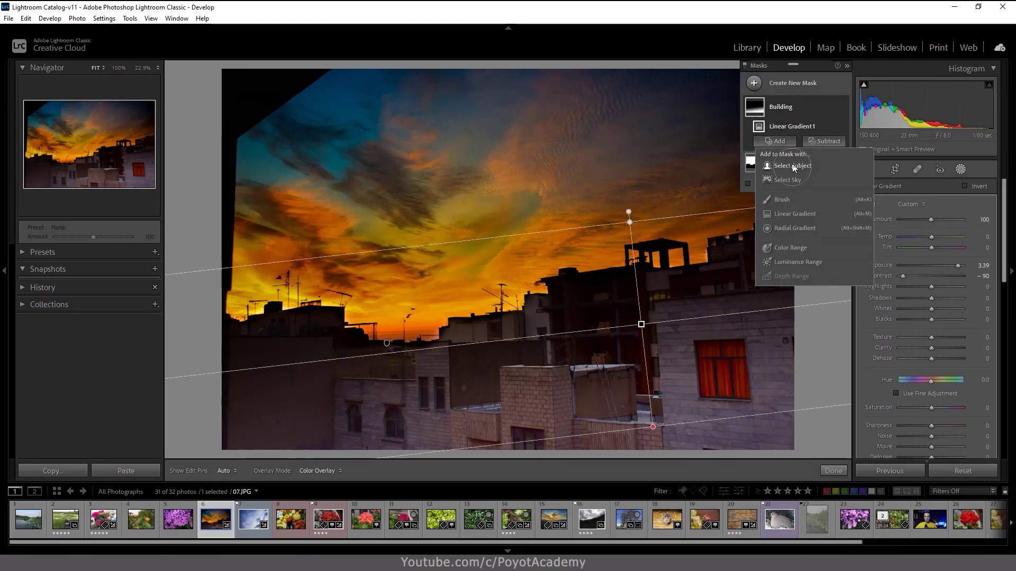
left_click(782, 200)
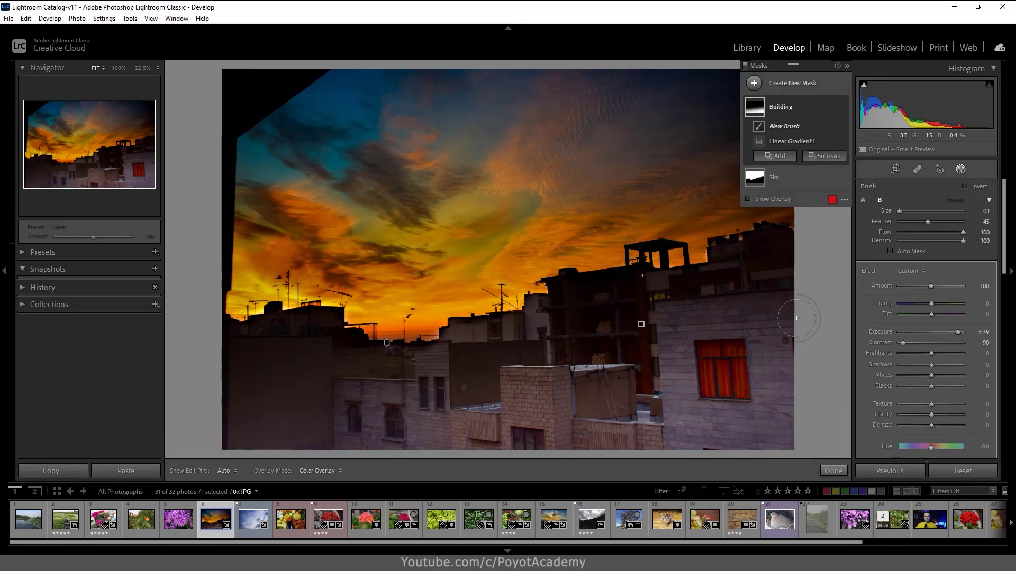
left_click_drag(900, 212, 905, 212)
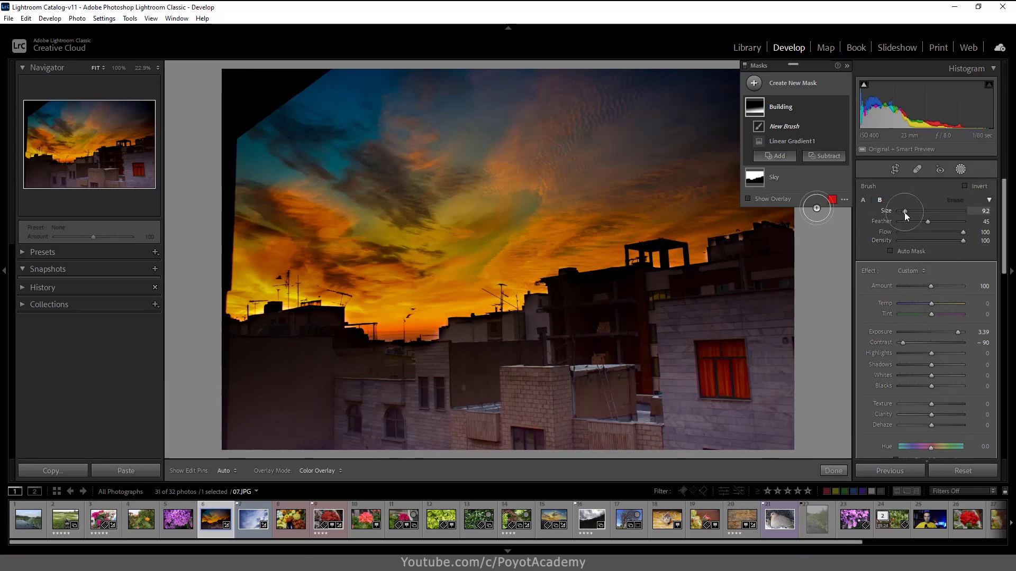
mouse_move(769, 247)
left_mouse_down()
mouse_move(708, 329)
mouse_move(671, 301)
mouse_move(728, 254)
mouse_move(706, 288)
mouse_move(653, 296)
mouse_move(617, 330)
mouse_move(635, 374)
mouse_move(555, 352)
mouse_move(569, 290)
mouse_move(613, 288)
mouse_move(587, 291)
mouse_move(607, 299)
left_mouse_up()
mouse_move(754, 176)
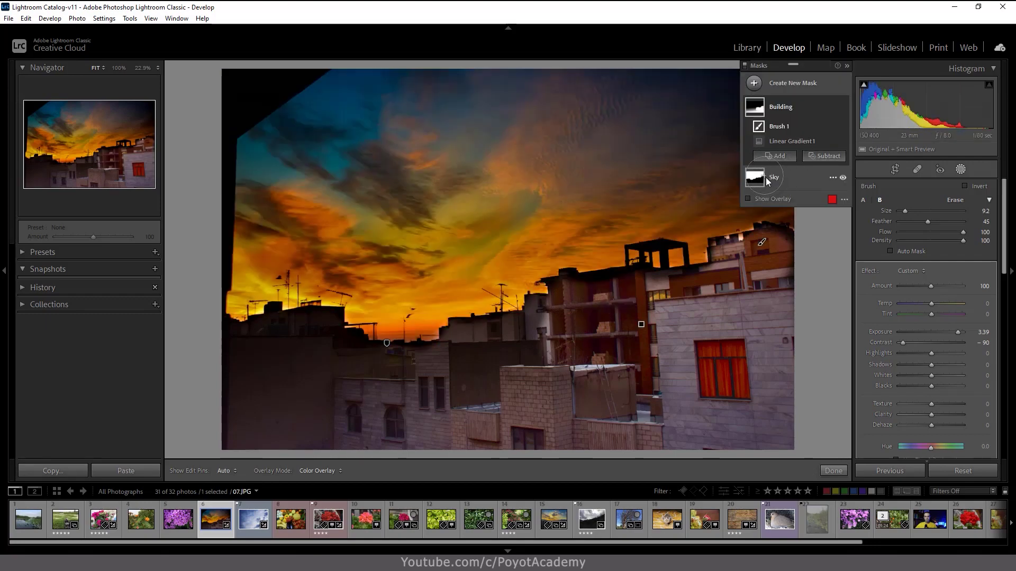
mouse_move(577, 326)
left_mouse_down()
mouse_move(505, 408)
mouse_move(449, 360)
mouse_move(347, 409)
mouse_move(240, 367)
mouse_move(215, 369)
mouse_move(268, 367)
mouse_move(273, 328)
mouse_move(386, 358)
mouse_move(361, 367)
mouse_move(418, 373)
mouse_move(321, 342)
mouse_move(329, 321)
mouse_move(229, 335)
mouse_move(325, 331)
mouse_move(344, 347)
mouse_move(483, 374)
mouse_move(458, 333)
mouse_move(680, 307)
mouse_move(683, 286)
mouse_move(571, 294)
left_mouse_up()
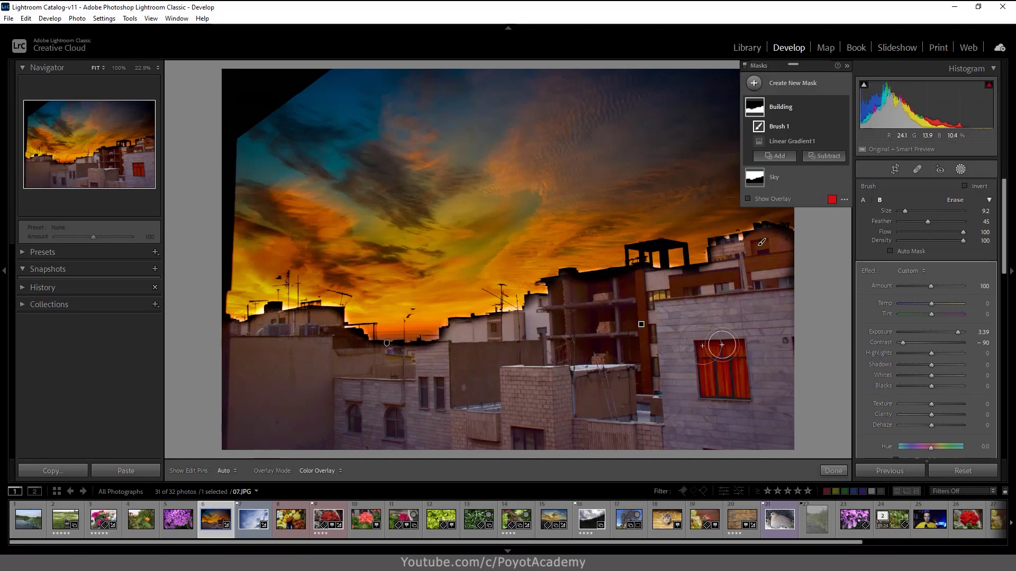
mouse_move(779, 126)
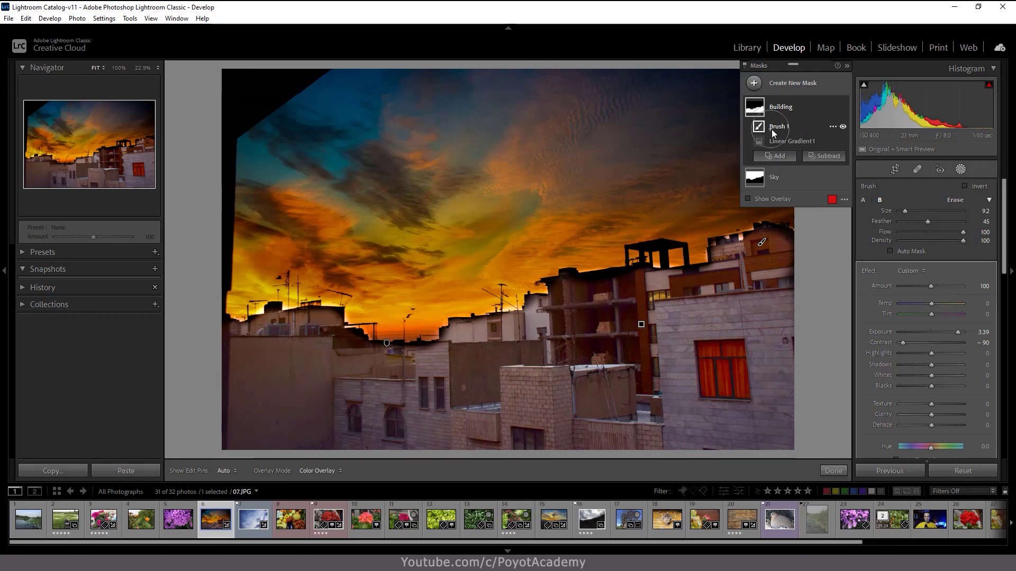
left_click_drag(503, 299, 517, 305)
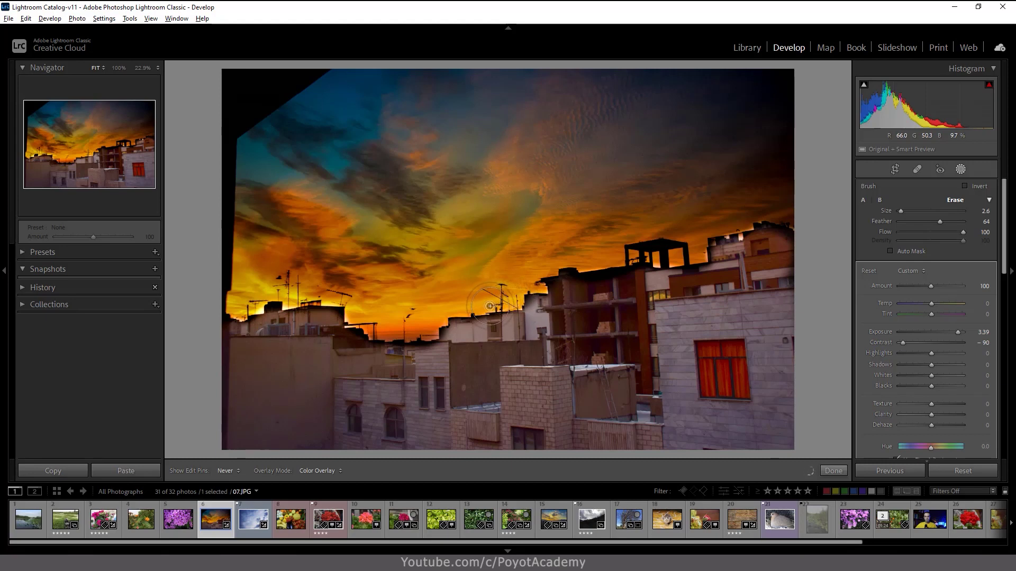
mouse_move(371, 316)
left_mouse_down()
mouse_move(348, 323)
mouse_move(327, 301)
left_mouse_up()
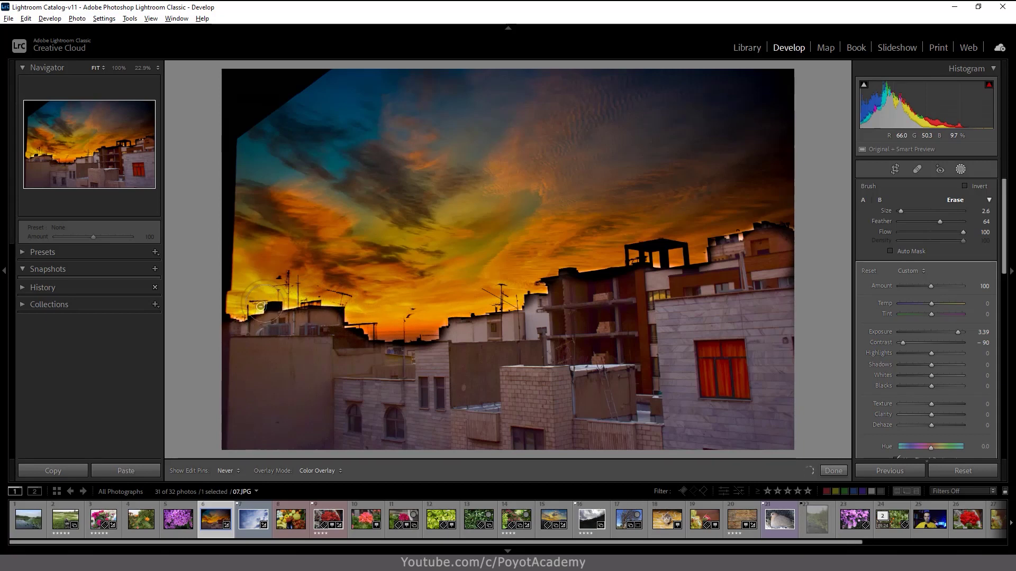
- Erase the Sky mask's Brush 2 effect from the upper-right buildings
key("h")
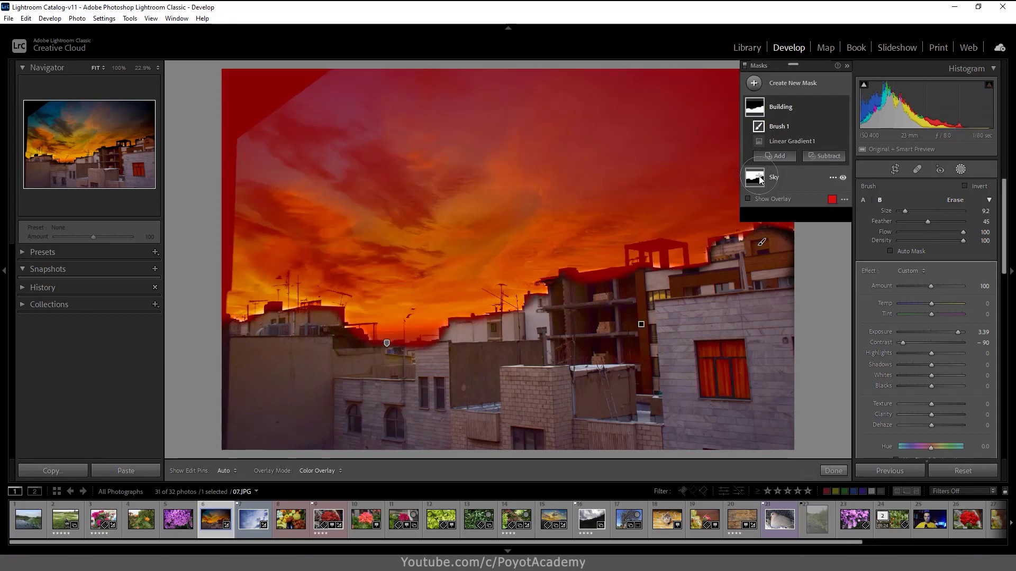
left_click(765, 180)
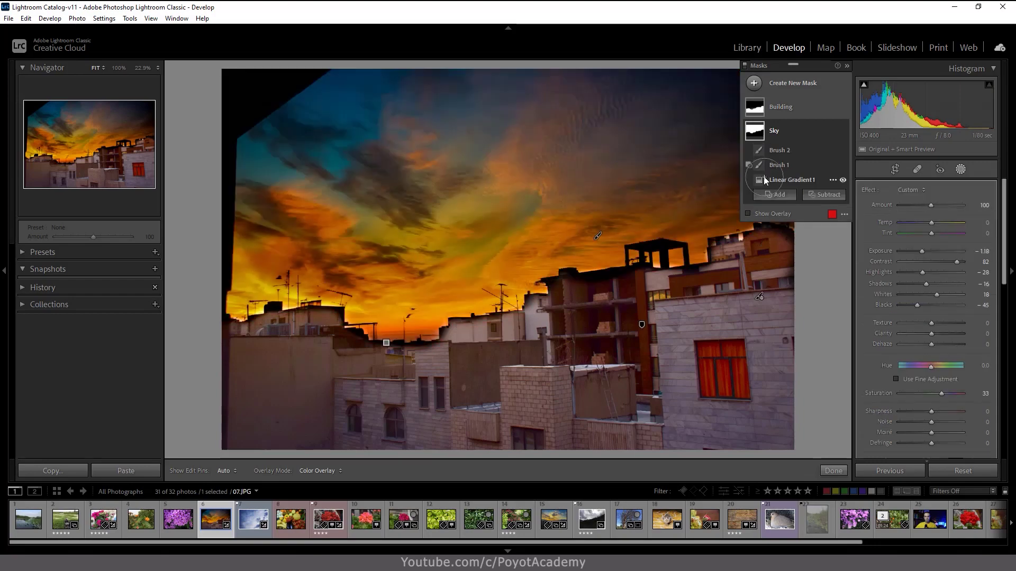
left_click(779, 151)
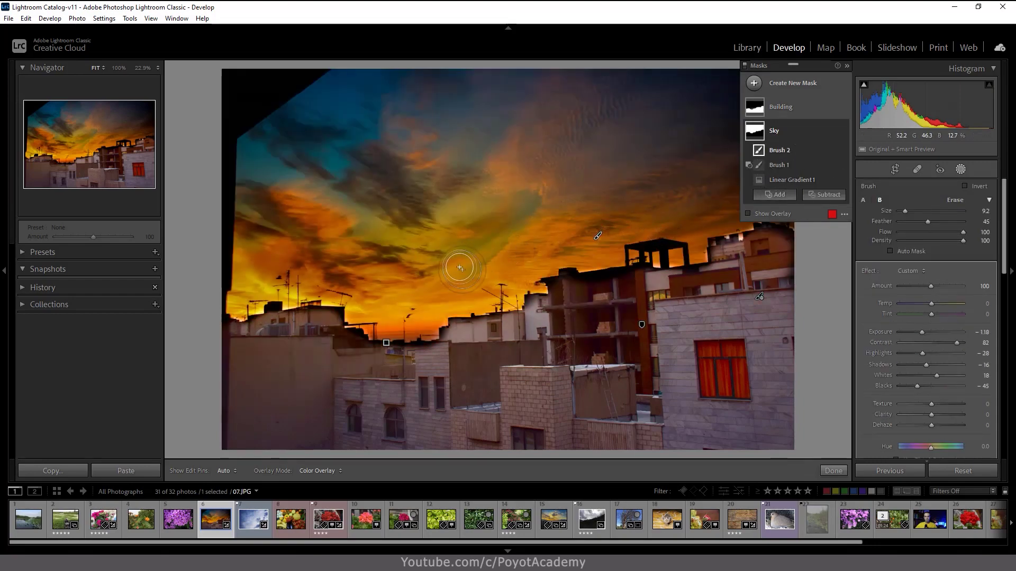
mouse_move(464, 347)
left_mouse_down()
mouse_move(460, 355)
mouse_move(457, 343)
left_mouse_up()
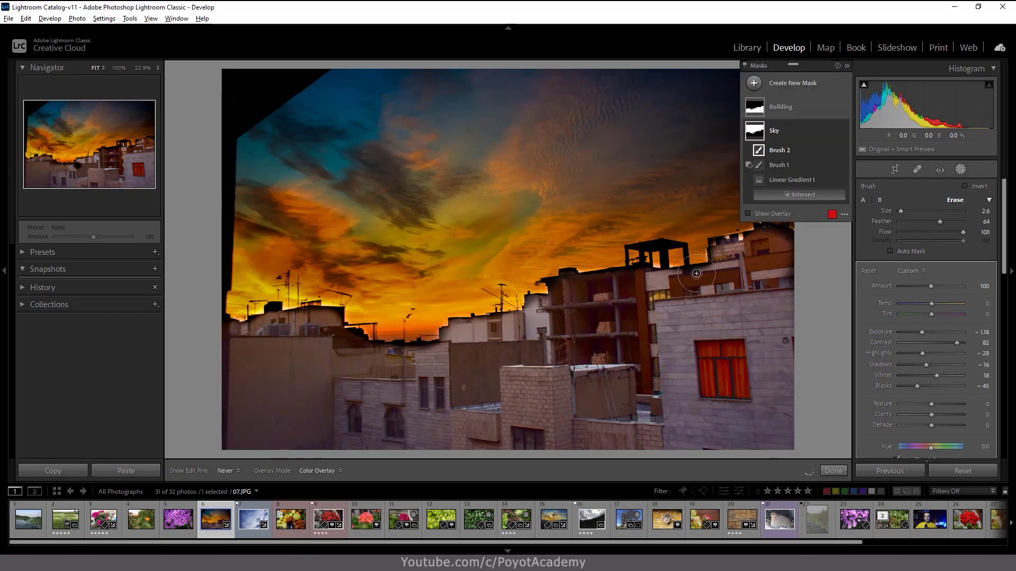
- Reselect the Sky mask's Brush 2 and hide the mask pins for painting
left_click(789, 128)
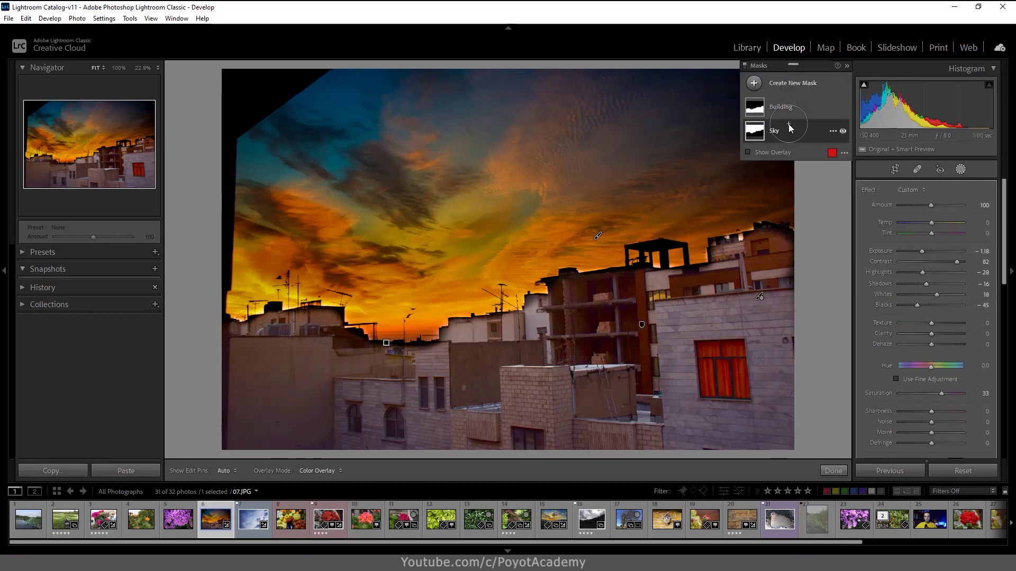
key("alt")
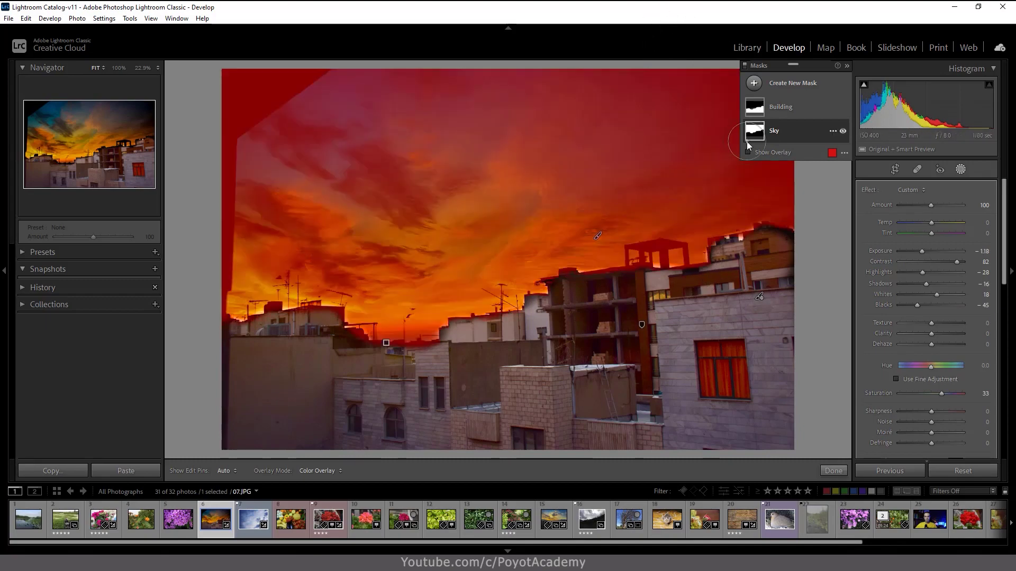
left_click(763, 130)
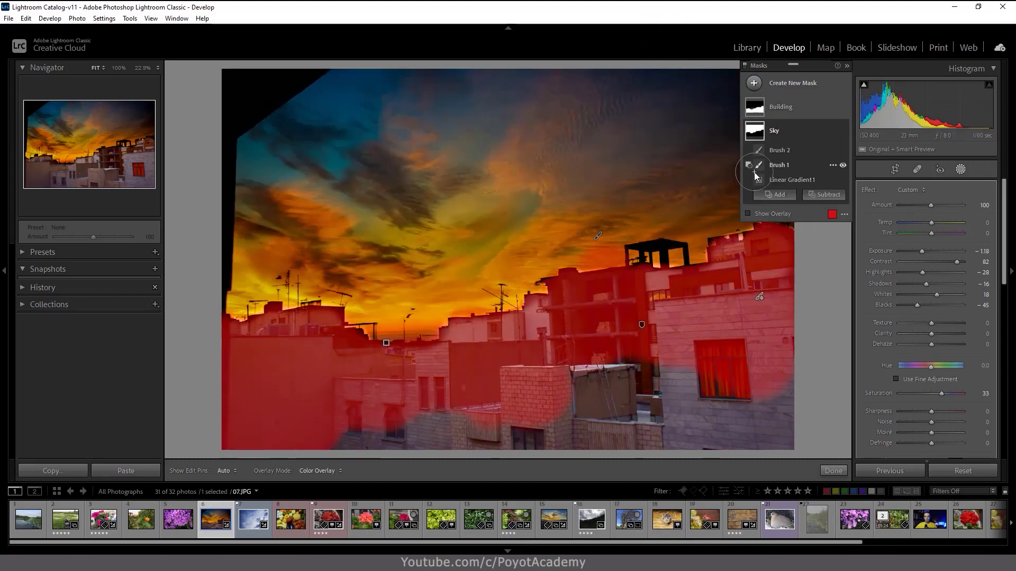
left_click(756, 151)
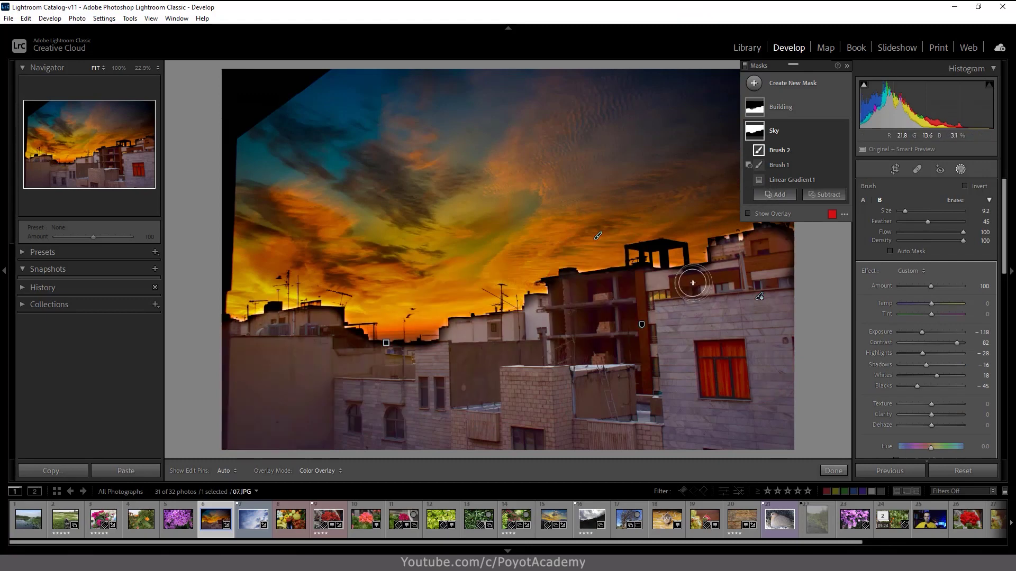
key("h")
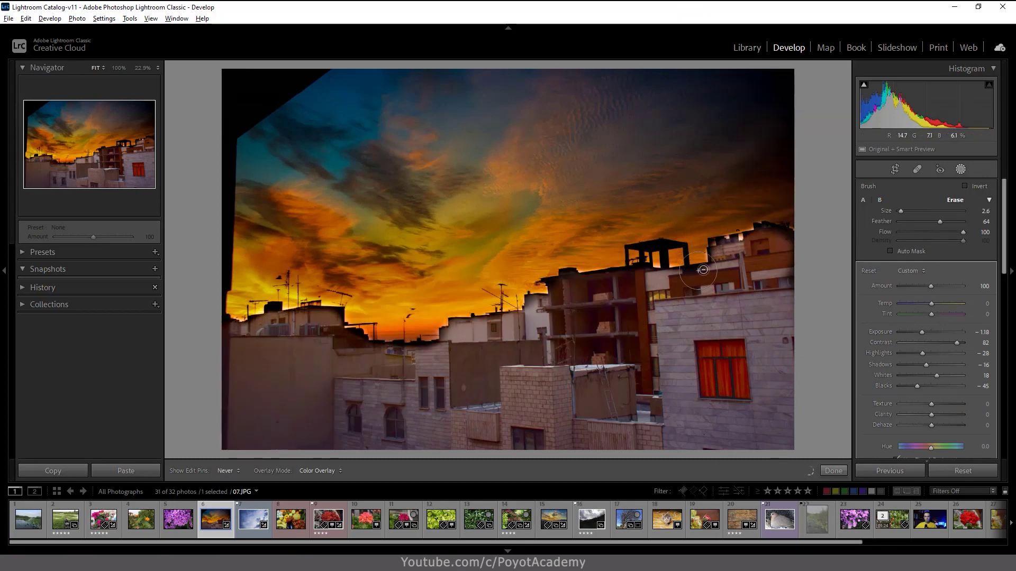
key("h")
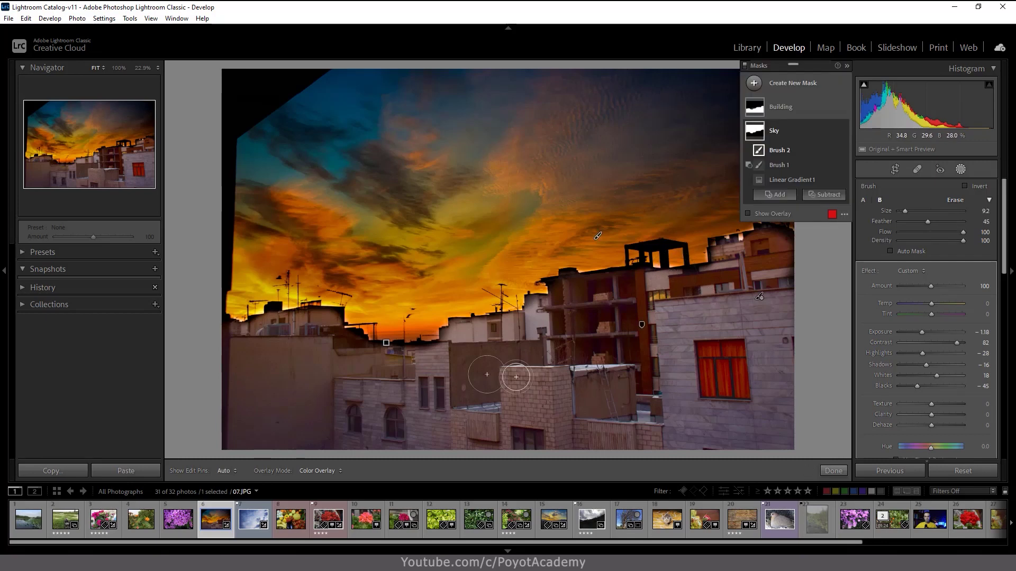
key("h")
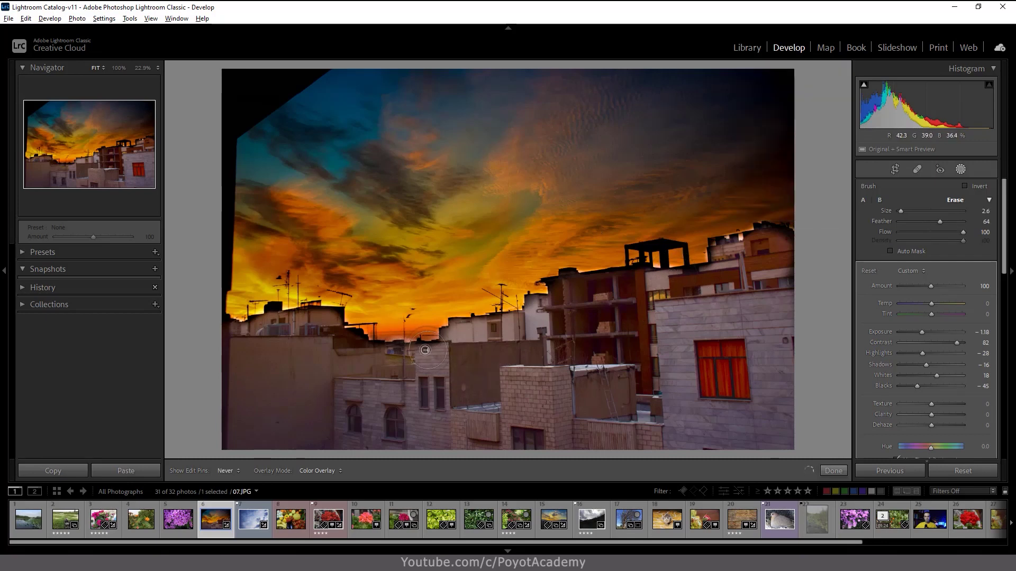